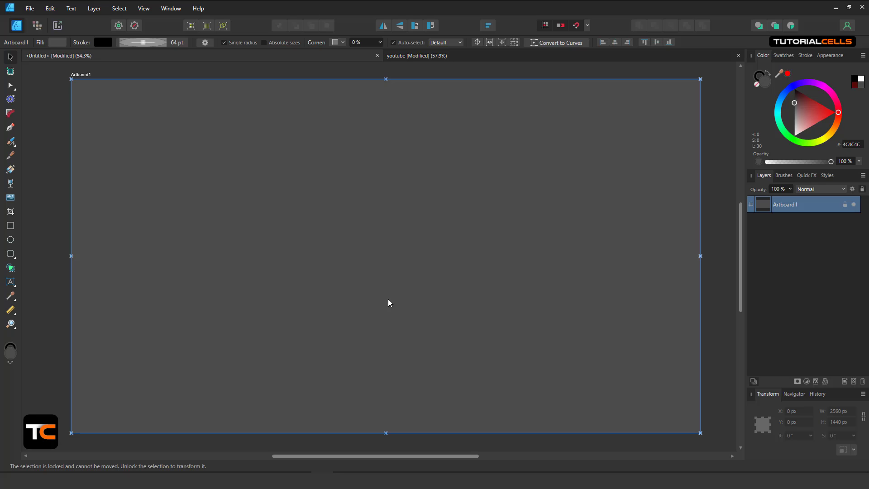
Activate the Vector Brush Tool and display the available vector brushes.
click(13, 150)
click(53, 159)
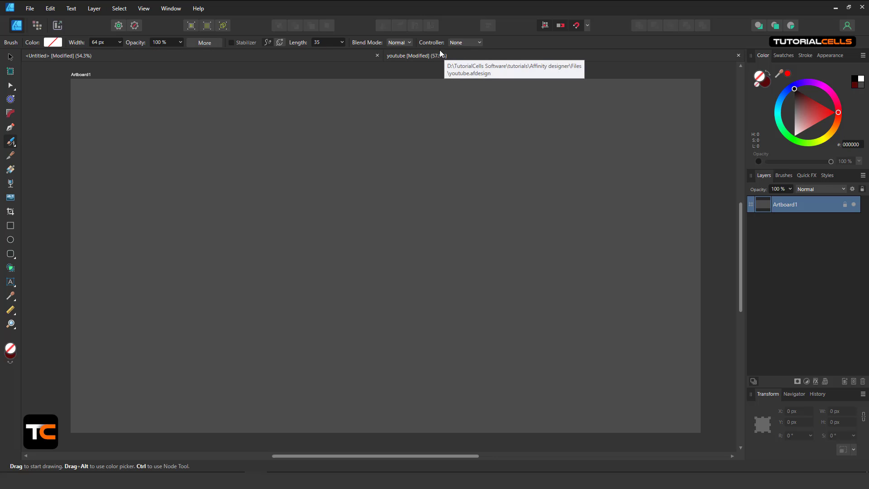
click(13, 144)
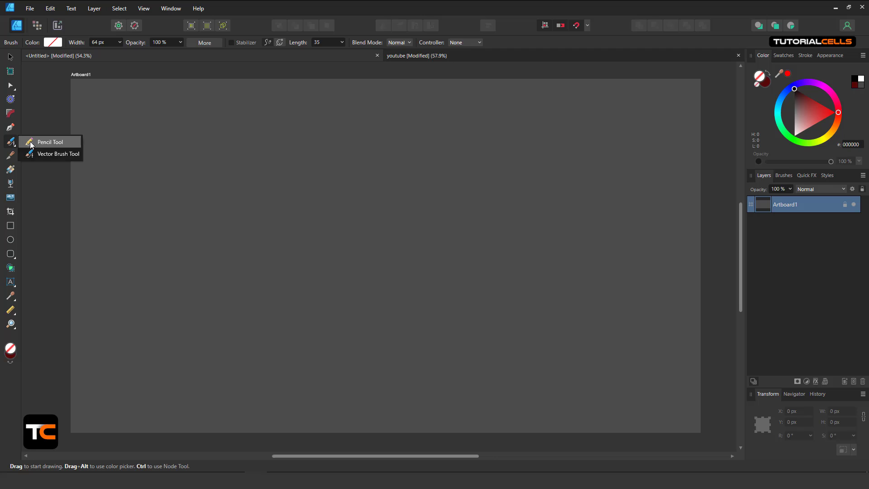
click(31, 143)
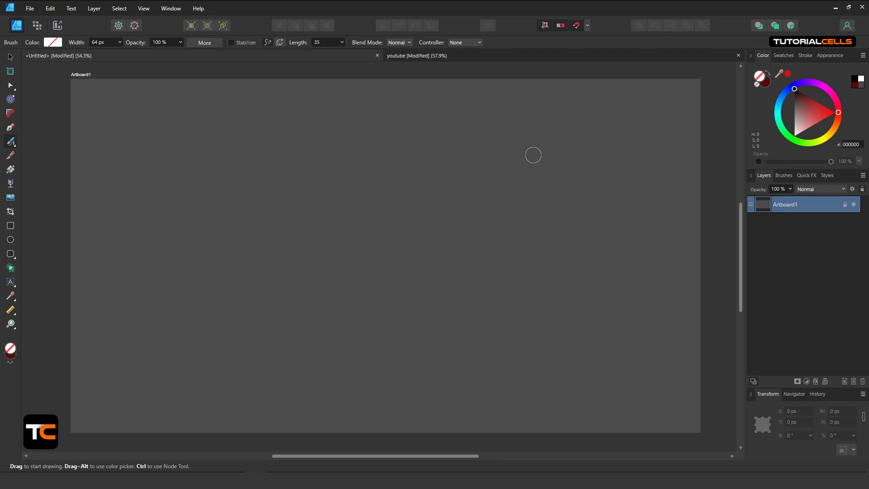
click(785, 176)
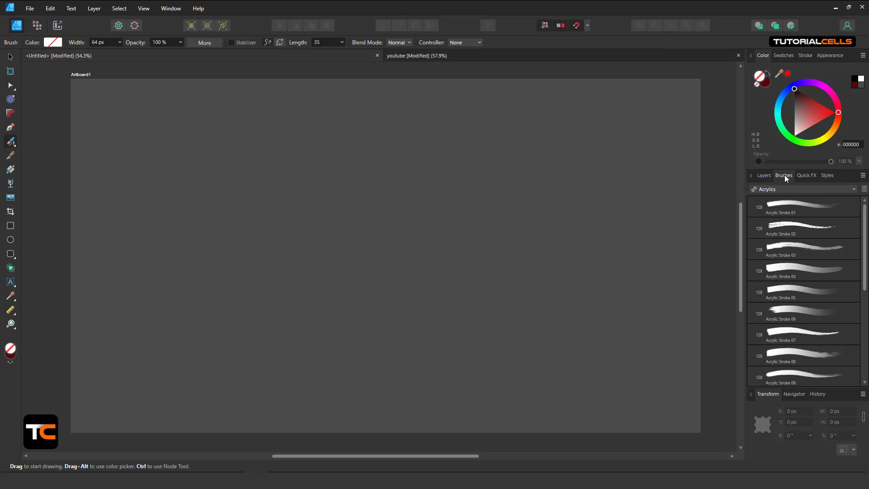
click(171, 8)
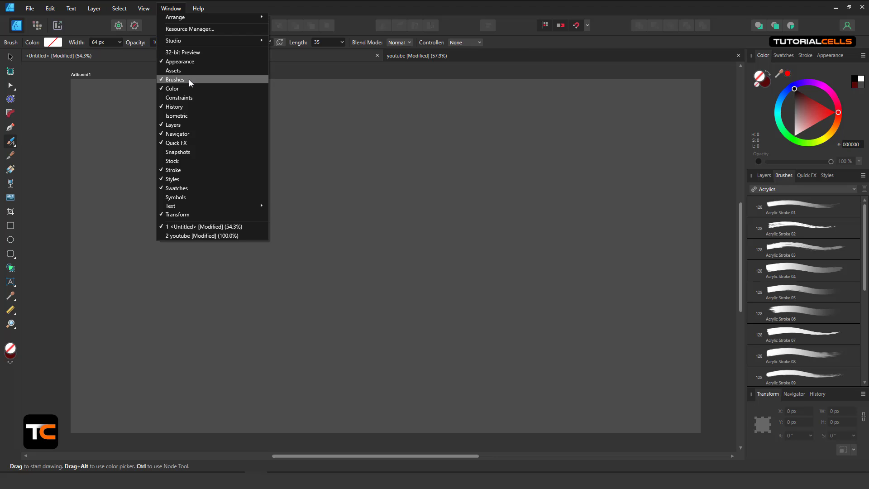
click(19, 28)
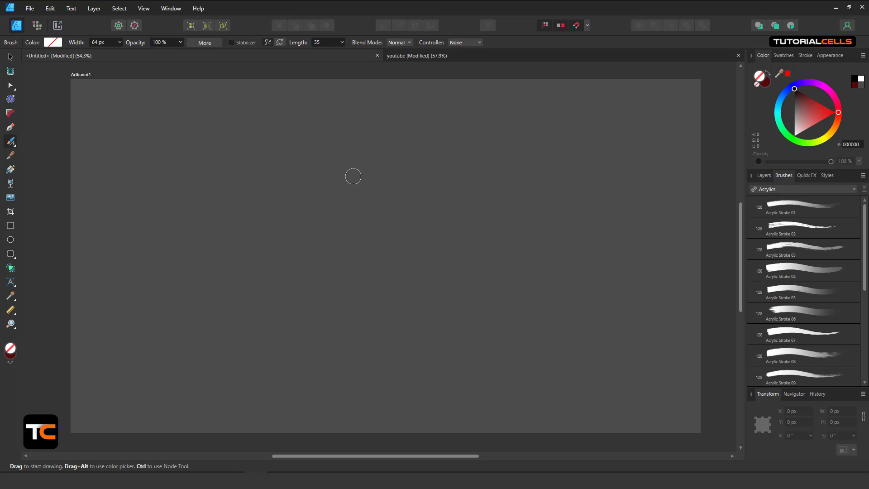
Look through the Pixel Persona's Inks brushes, colour and swatch options, and return to the Designer Persona.
click(41, 26)
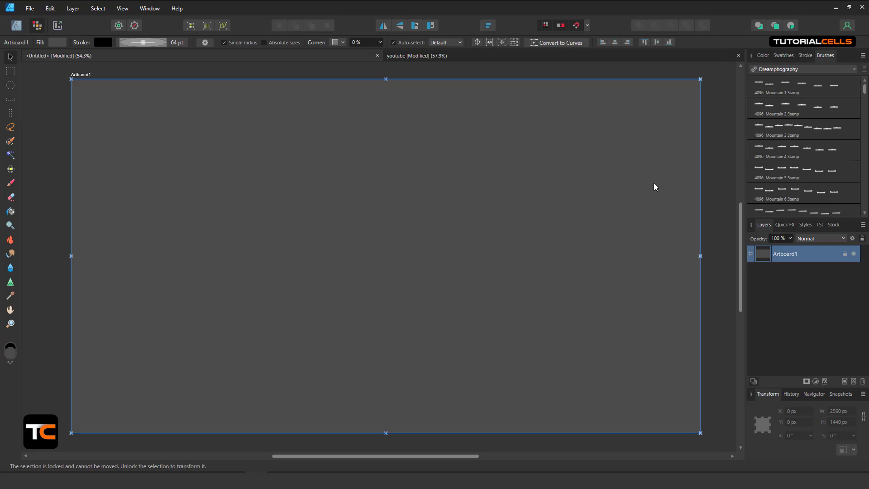
click(822, 67)
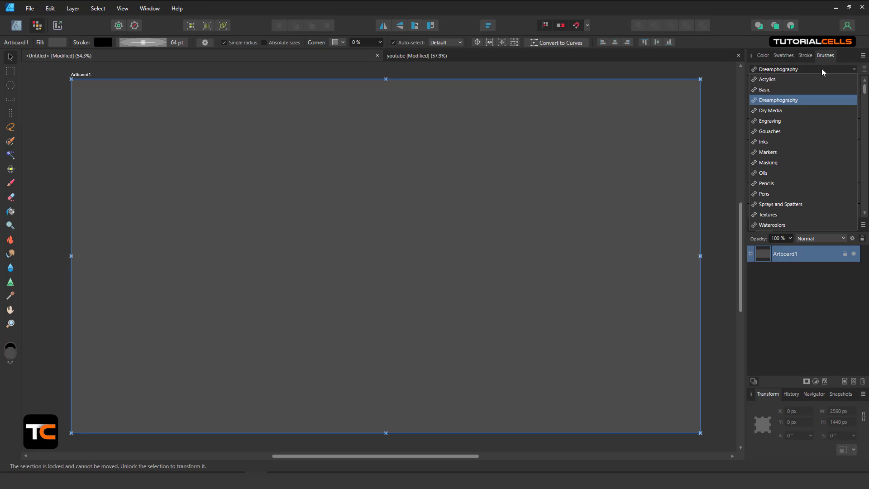
click(789, 142)
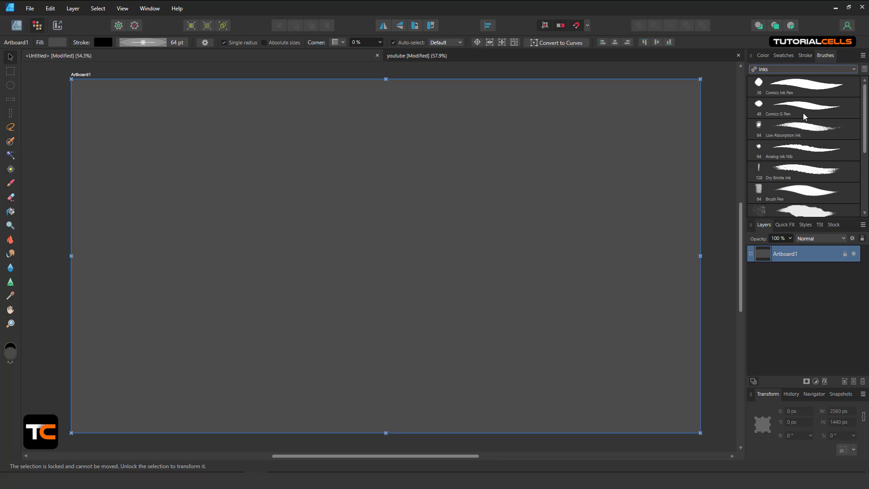
click(759, 54)
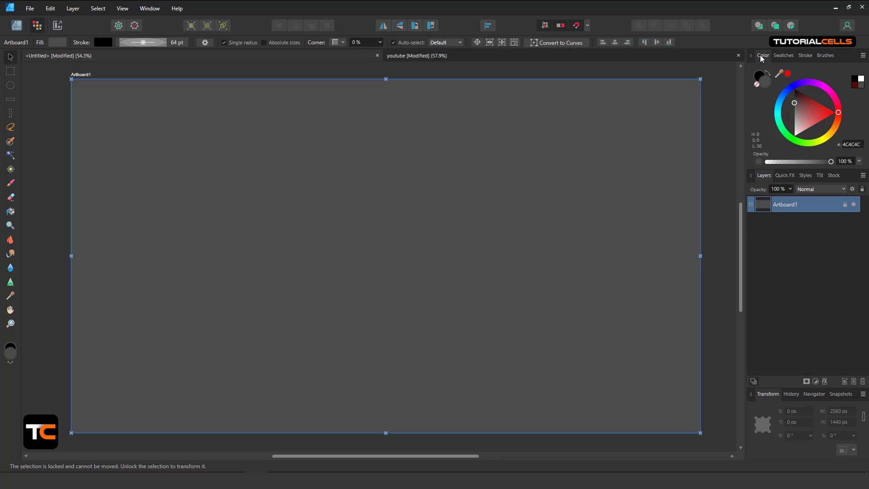
click(783, 55)
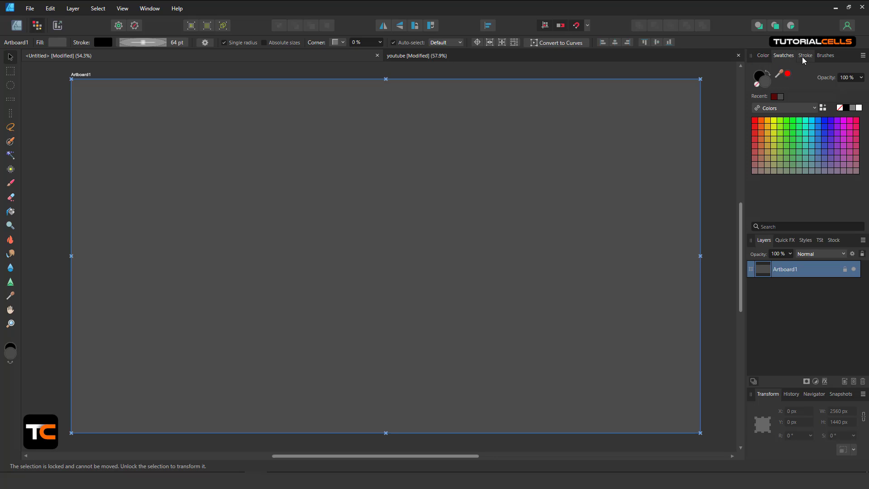
click(763, 55)
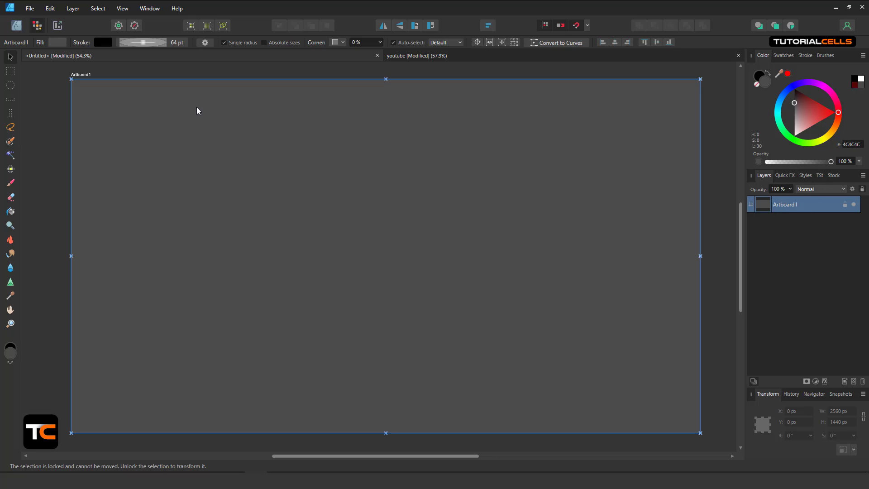
click(17, 26)
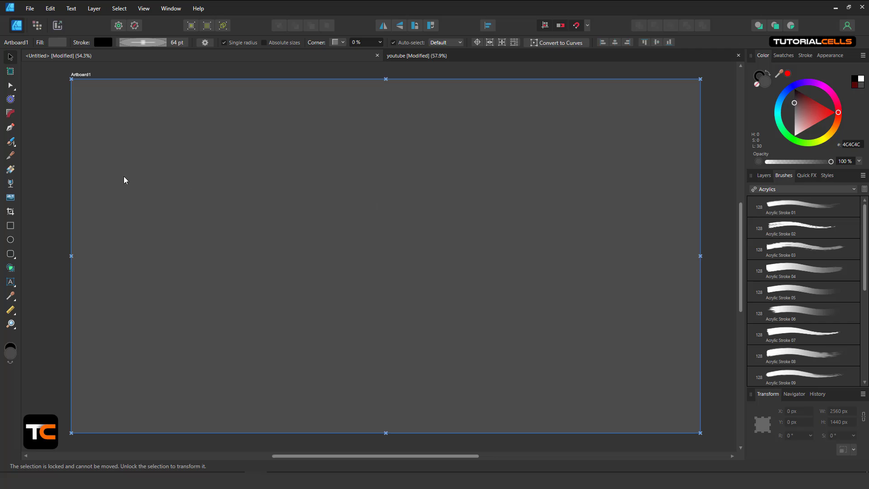
Paint a wavy stroke across the upper part of the artboard using the Vector Brush Tool with the India Ink 04 brush from the Inks category.
click(11, 143)
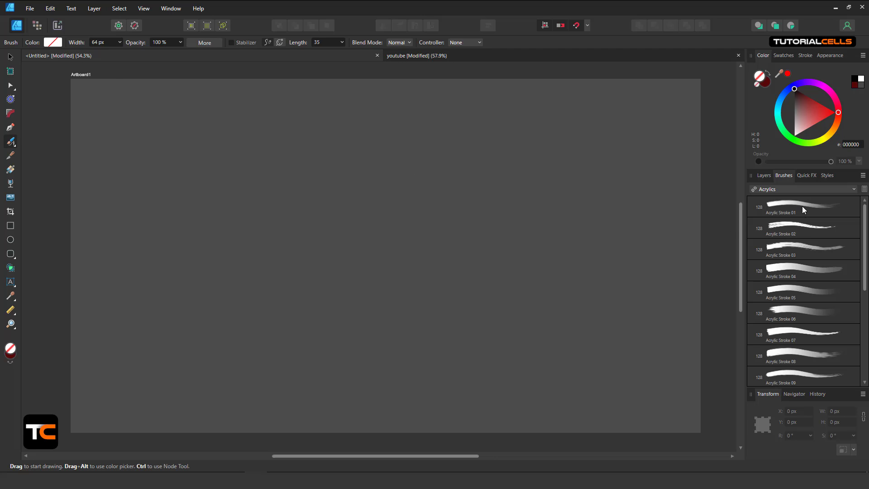
click(764, 175)
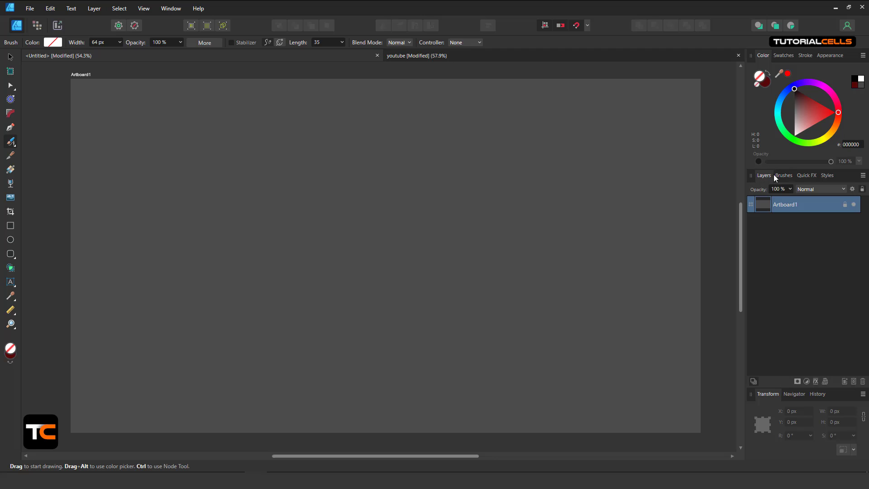
click(784, 175)
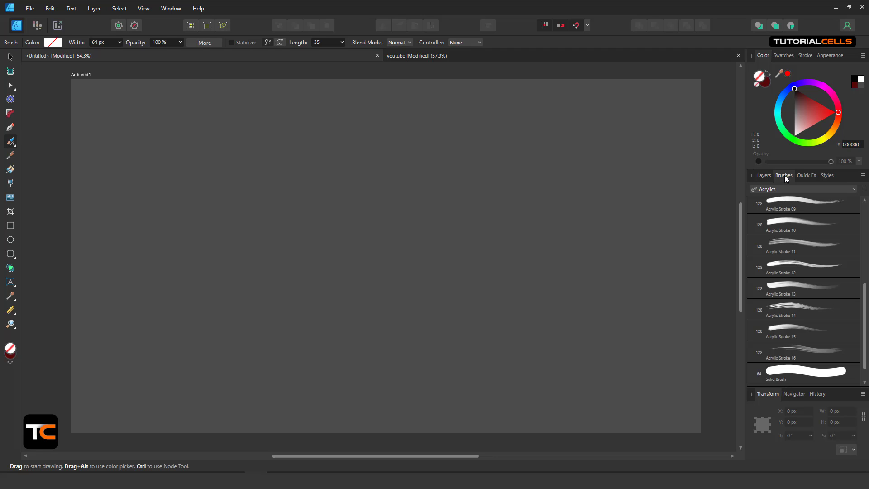
click(844, 189)
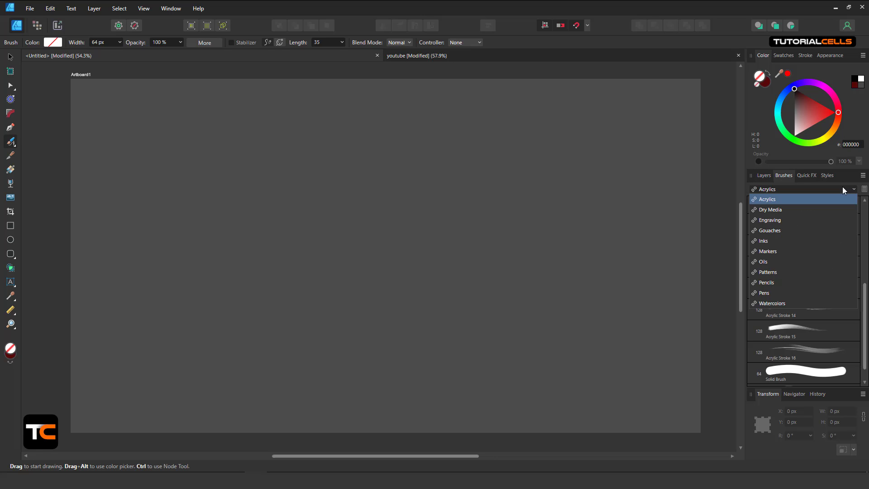
click(795, 244)
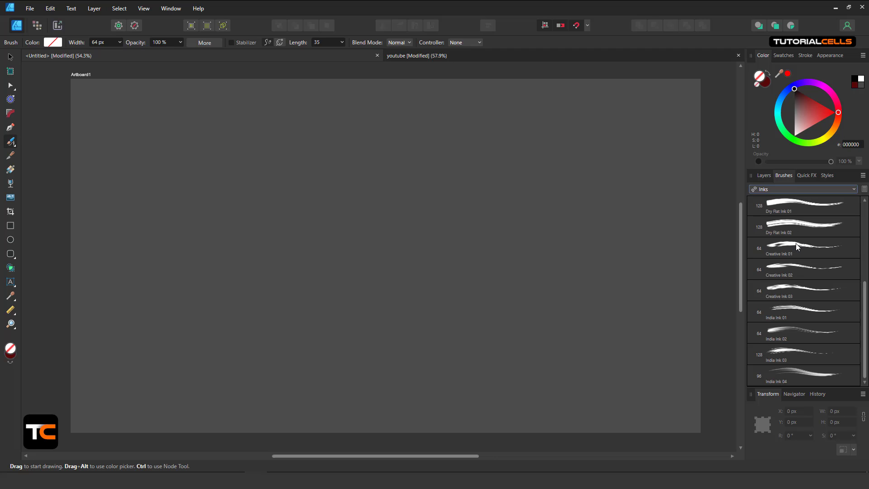
click(795, 373)
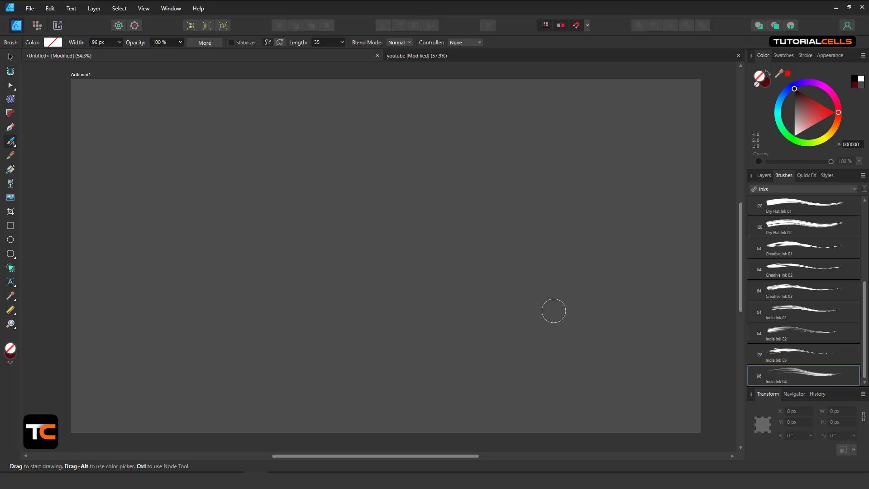
scroll(854, 214, up, 5)
scroll(854, 214, down, 5)
mouse_move(183, 174)
mouse_down()
mouse_move(285, 209)
mouse_move(325, 205)
mouse_move(403, 158)
mouse_move(475, 164)
mouse_up()
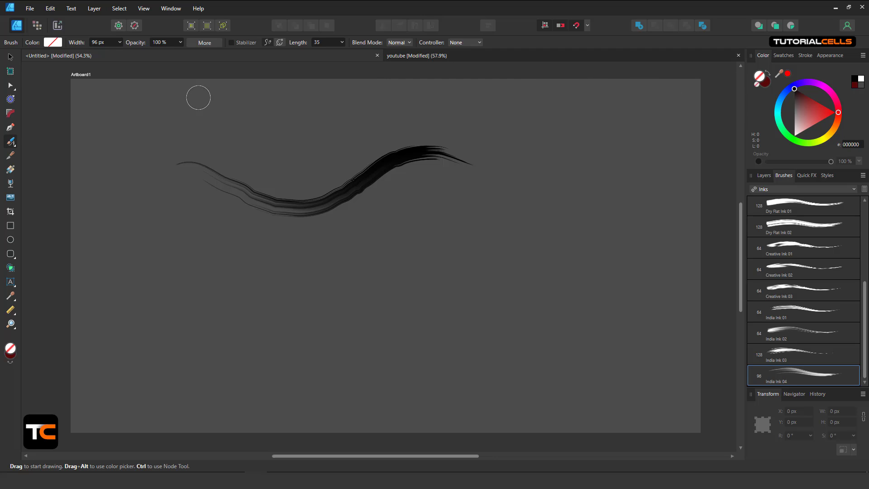
Set the brush colour to orange DD5900 and paint a second wavy stroke below the black one.
click(53, 42)
mouse_move(55, 117)
mouse_down()
mouse_move(65, 134)
mouse_move(70, 119)
mouse_move(21, 134)
mouse_up()
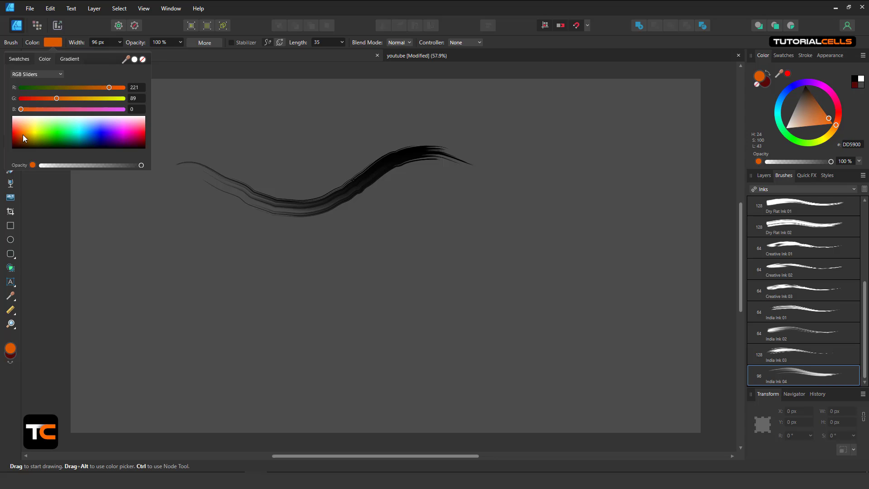
mouse_move(194, 228)
mouse_down()
mouse_move(219, 244)
mouse_move(365, 250)
mouse_move(492, 223)
mouse_up()
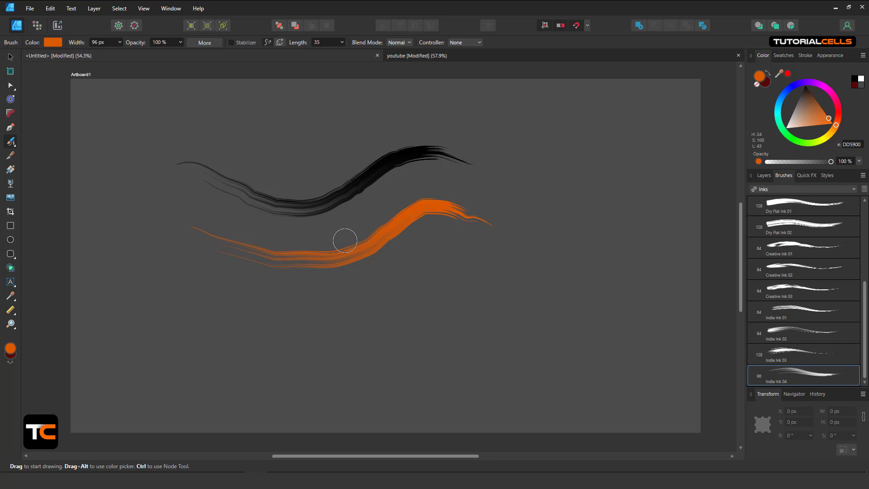
Reshape the orange stroke into a zigzag by moving its middle nodes up and down with the Node Tool.
click(11, 86)
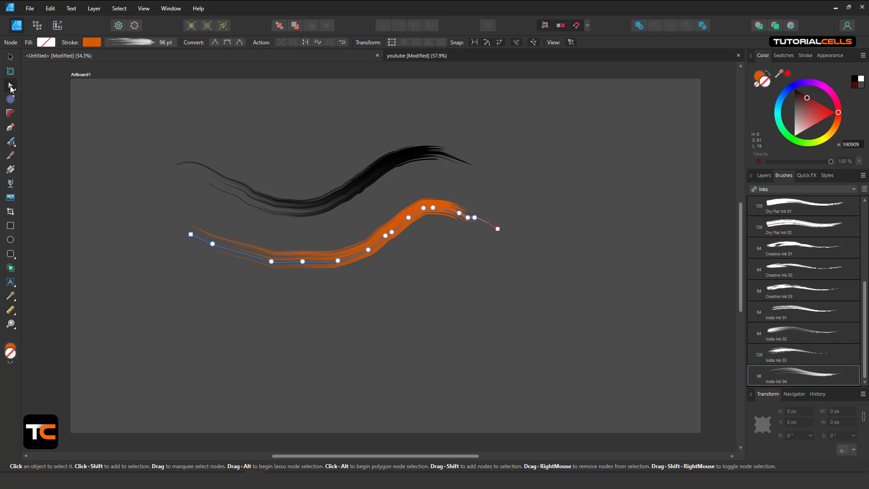
mouse_move(302, 261)
mouse_down()
mouse_move(299, 291)
mouse_move(297, 244)
mouse_move(271, 244)
mouse_move(300, 246)
mouse_move(337, 284)
mouse_up()
click(331, 258)
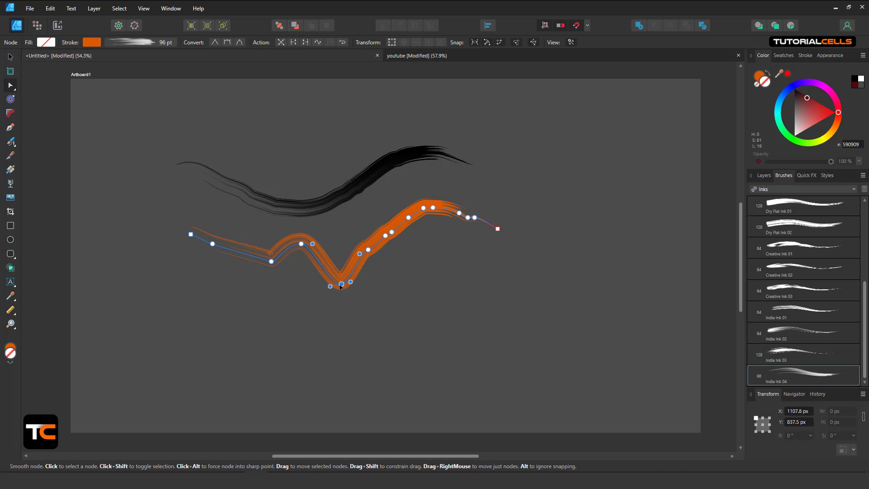
drag(368, 250, 385, 269)
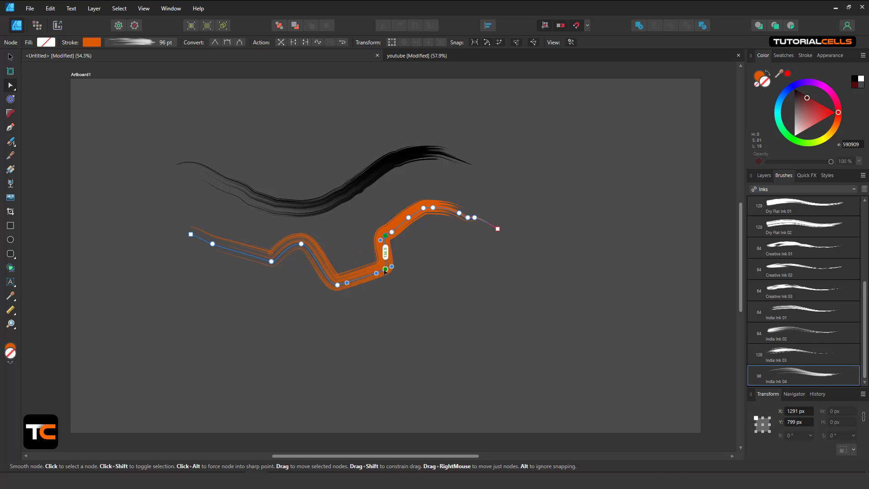
mouse_move(385, 235)
mouse_down()
mouse_move(379, 213)
mouse_move(421, 212)
mouse_move(433, 189)
mouse_move(424, 182)
mouse_up()
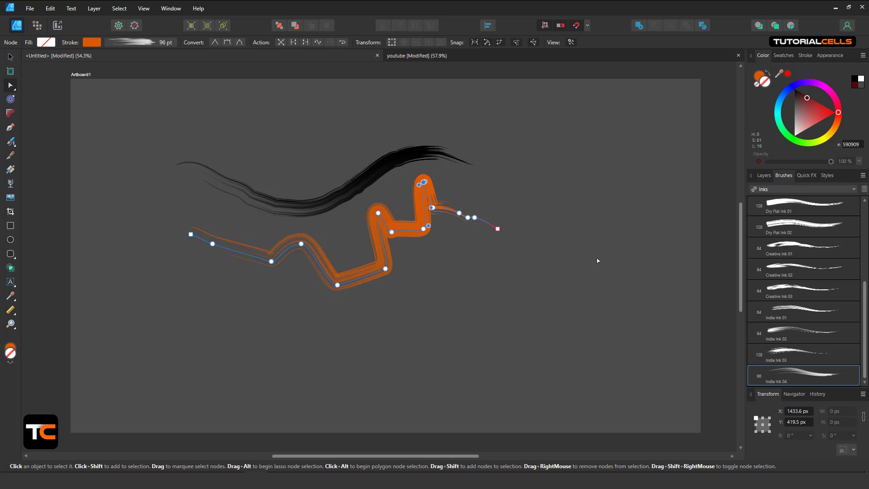
Try the Creative Ink brushes on the reshaped orange curve and apply the Dry Flat Ink 02 brush.
click(783, 265)
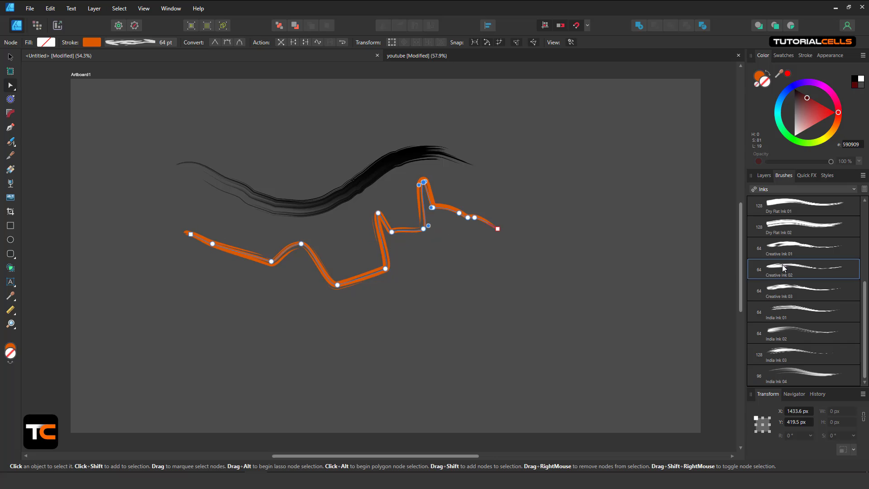
click(785, 291)
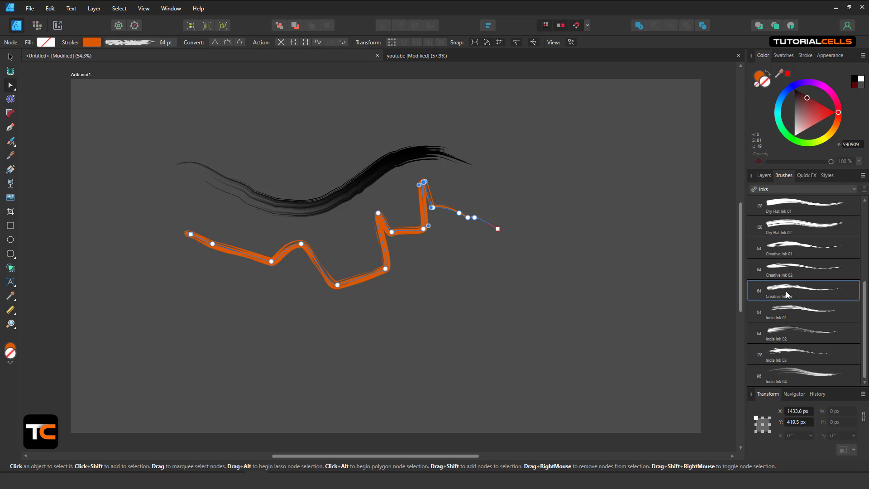
click(786, 253)
click(794, 226)
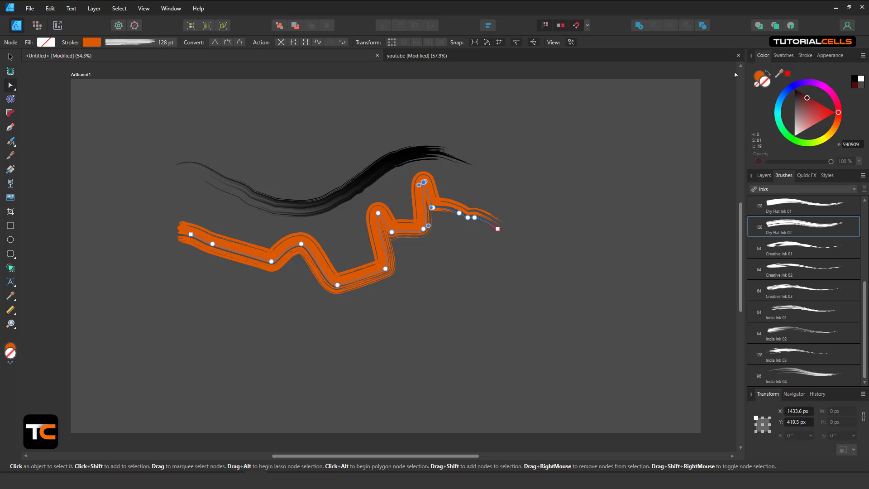
Set the vector brush width to 263.3 px and paint a thick orange stroke curving below the zigzag curve.
click(758, 78)
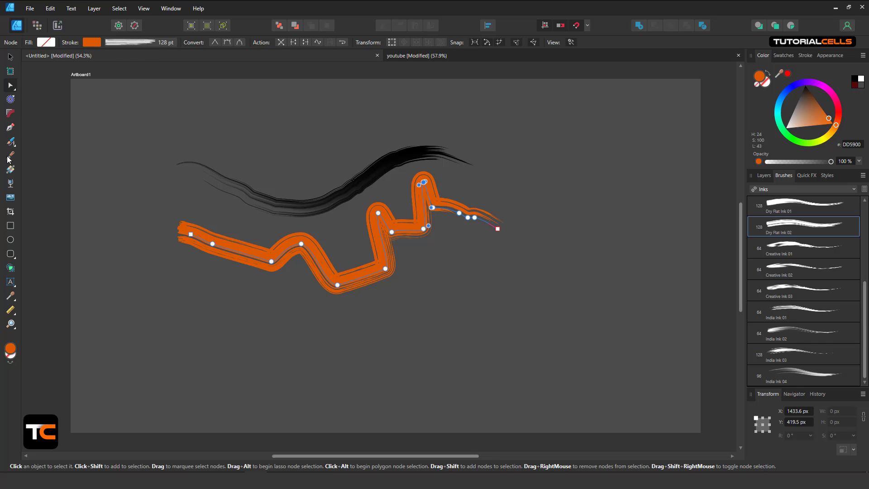
click(10, 142)
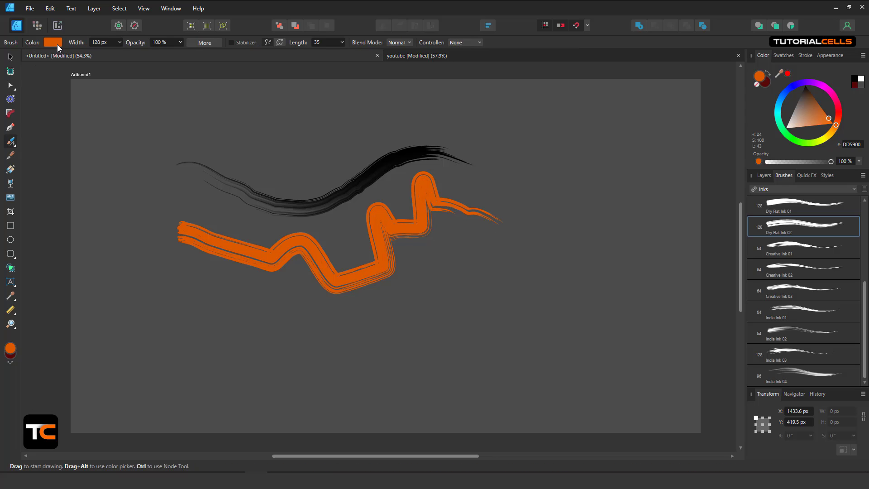
click(120, 44)
mouse_move(131, 235)
mouse_down()
mouse_move(140, 261)
mouse_move(253, 346)
mouse_move(351, 324)
mouse_up()
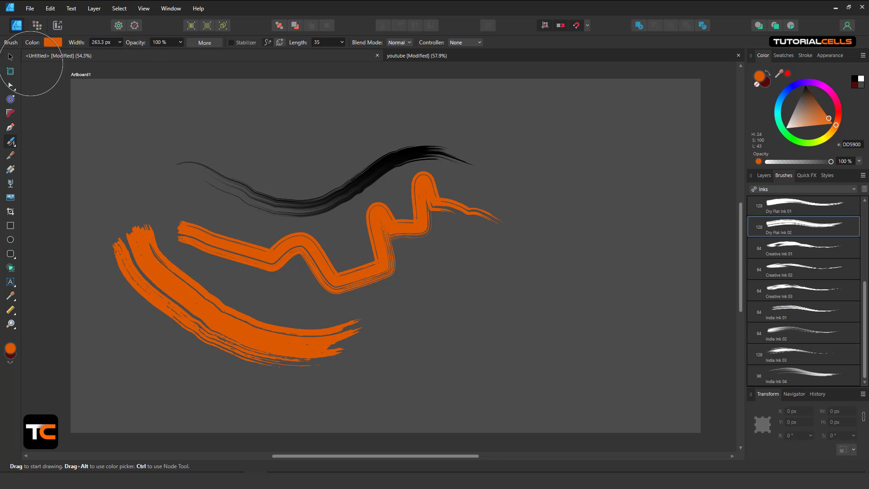
Add a dab over the upper end of the thick orange stroke and switch to the Move Tool.
click(119, 42)
click(143, 242)
key(v)
key(Delete)
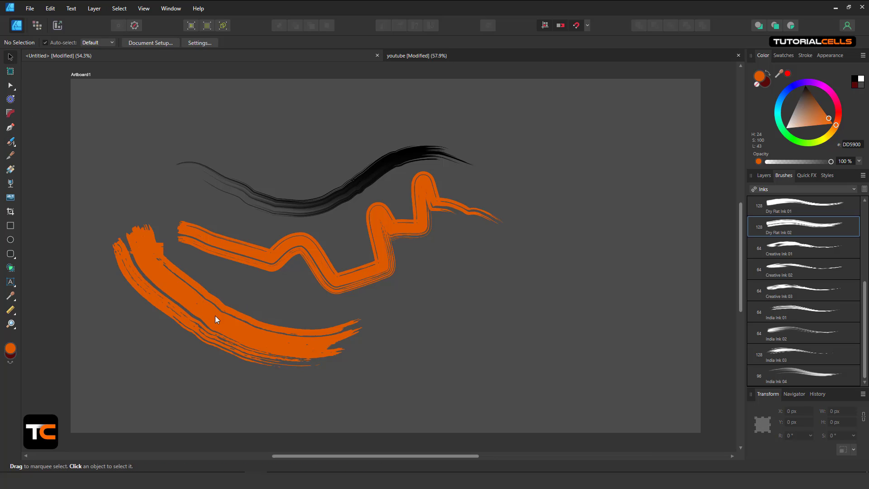
Expand Artboard1 in the layer list to show its individual brush curves.
click(763, 176)
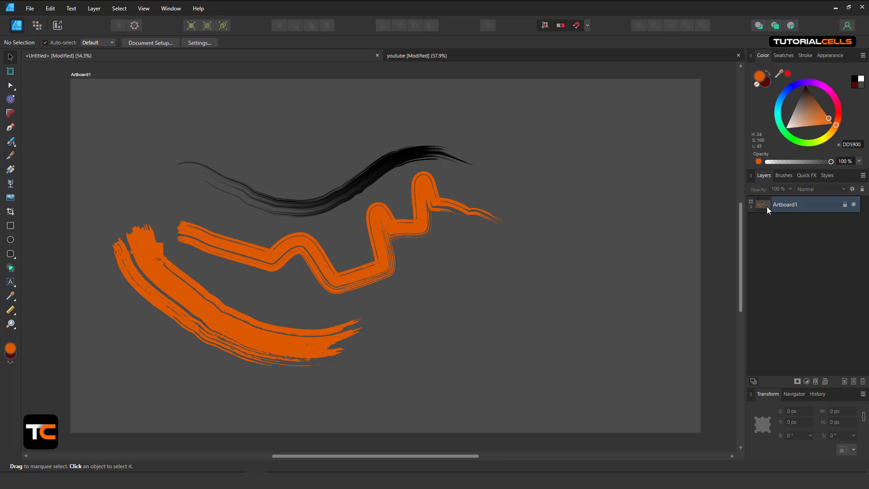
click(751, 207)
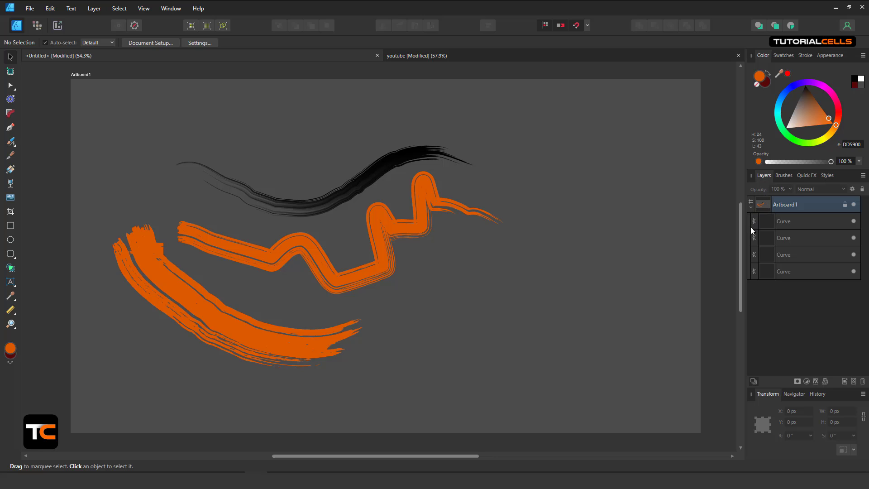
Select the individual curves in the layer list and move the thick orange stroke across the right end of the zigzag curve.
click(771, 257)
click(768, 271)
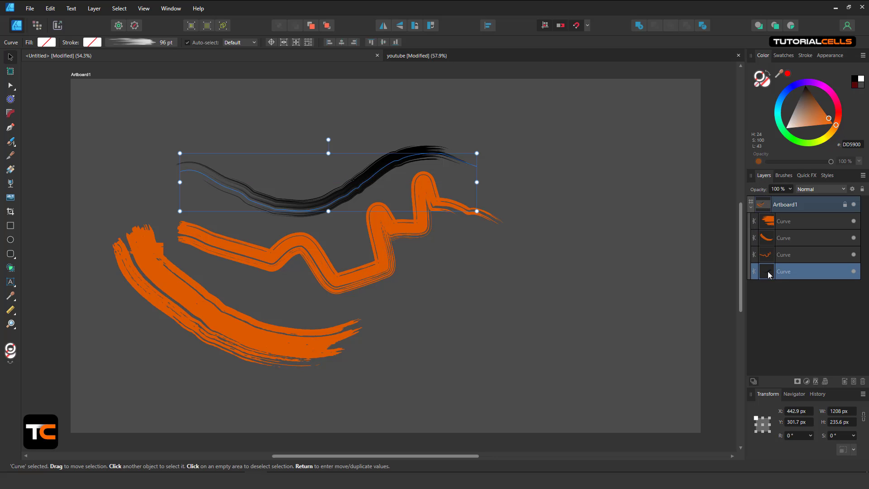
click(770, 222)
click(768, 236)
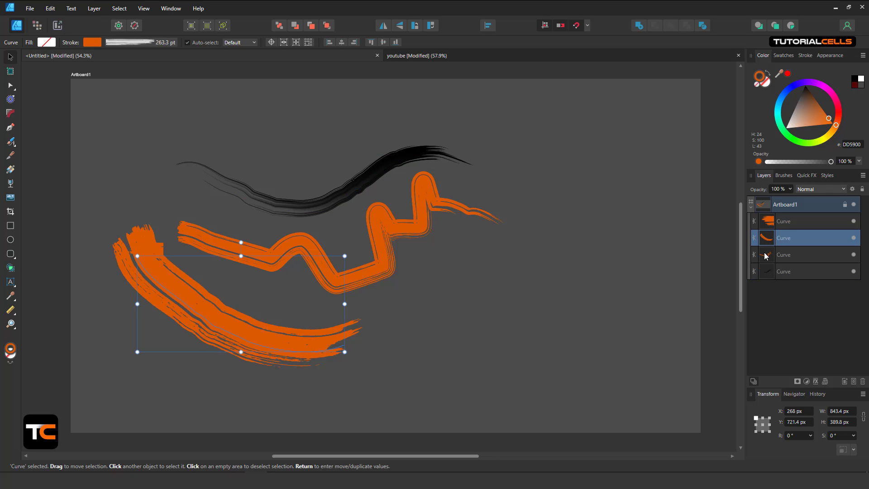
drag(279, 335, 528, 312)
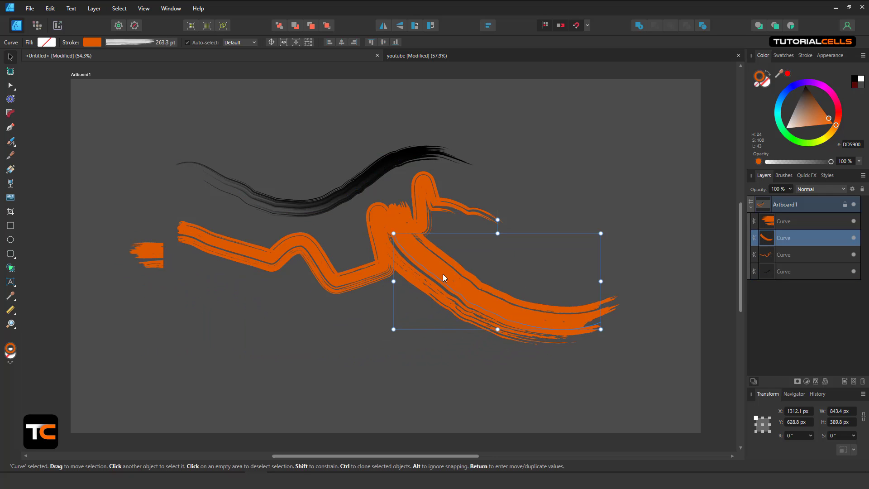
Set the vector brush opacity to 39 % and paint two semi-transparent orange strokes across the existing ones.
click(10, 142)
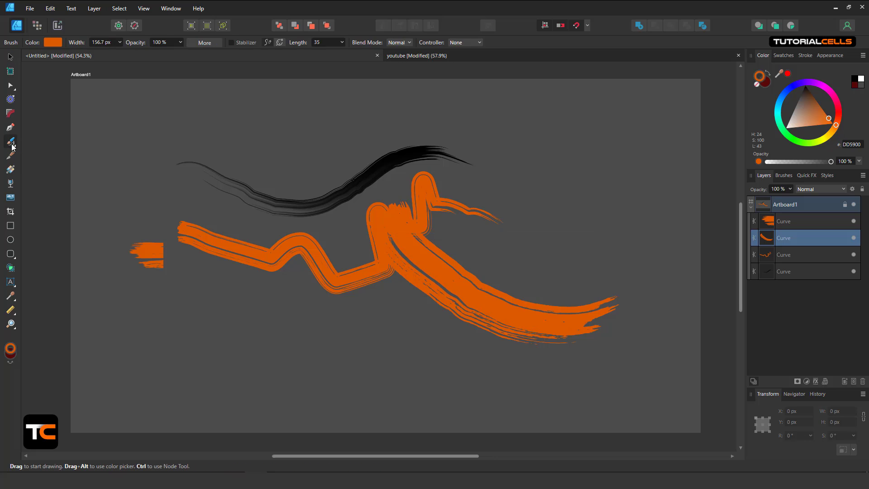
click(179, 42)
mouse_move(223, 149)
mouse_down()
mouse_move(308, 218)
mouse_move(484, 249)
mouse_move(540, 176)
mouse_up()
drag(418, 172, 471, 276)
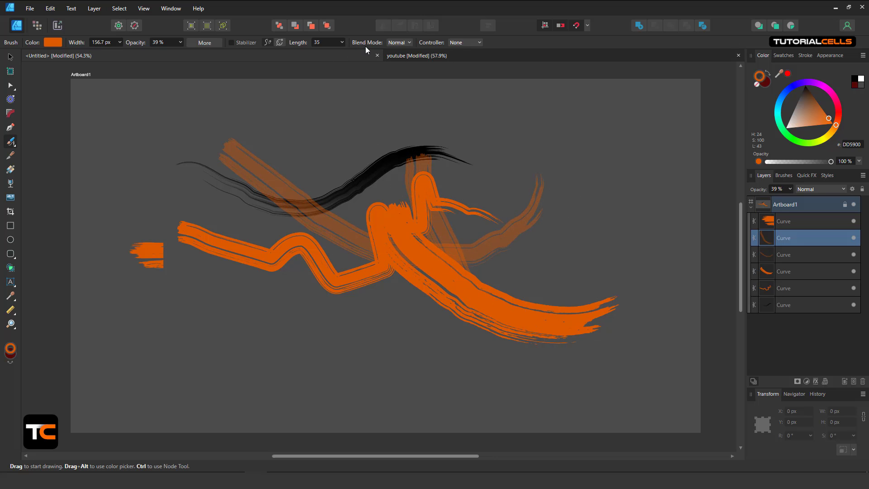
Set the brush blend mode to Lighten and paint two curved strokes crossing the existing artwork.
click(394, 42)
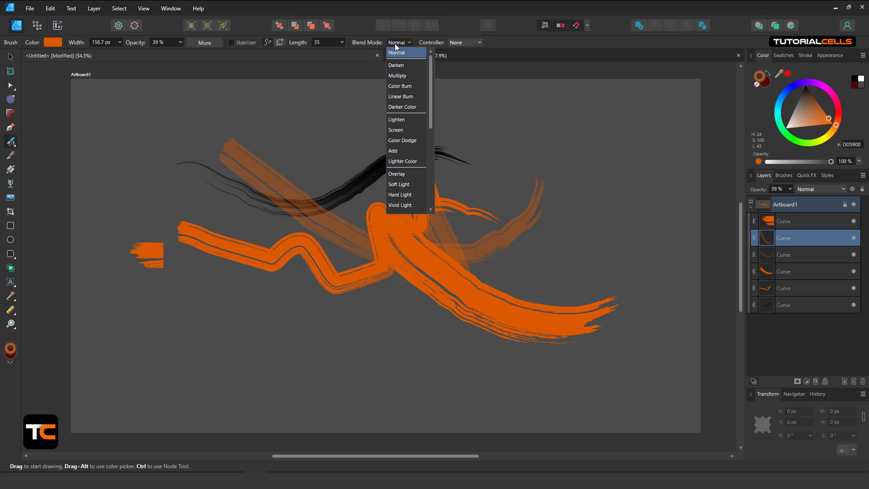
click(409, 116)
mouse_move(371, 136)
mouse_down()
mouse_move(413, 210)
mouse_move(425, 275)
mouse_move(199, 365)
mouse_up()
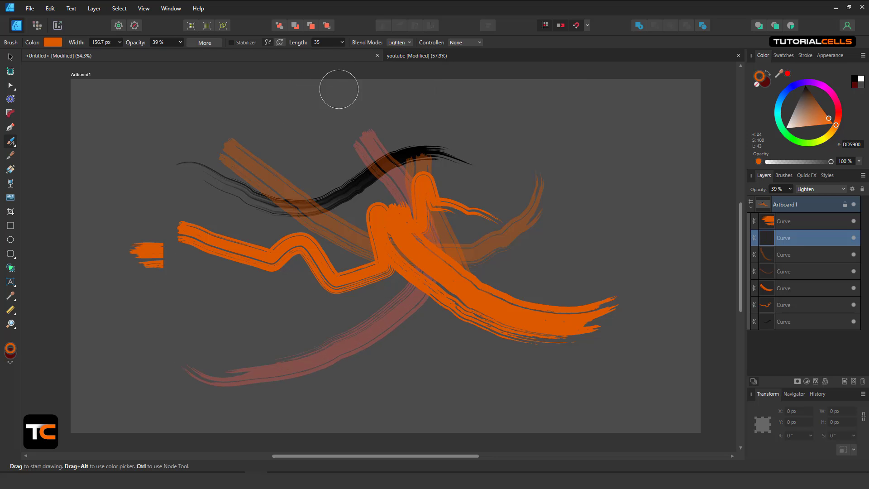
drag(348, 109, 559, 216)
Set the brush blend mode to Overlay and paint several strokes crossing the middle of the artwork.
click(398, 43)
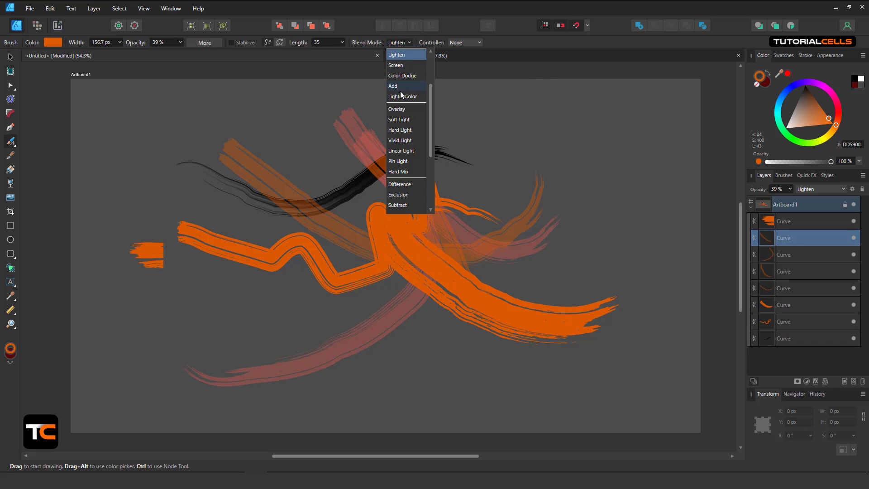
click(404, 114)
drag(289, 159, 485, 256)
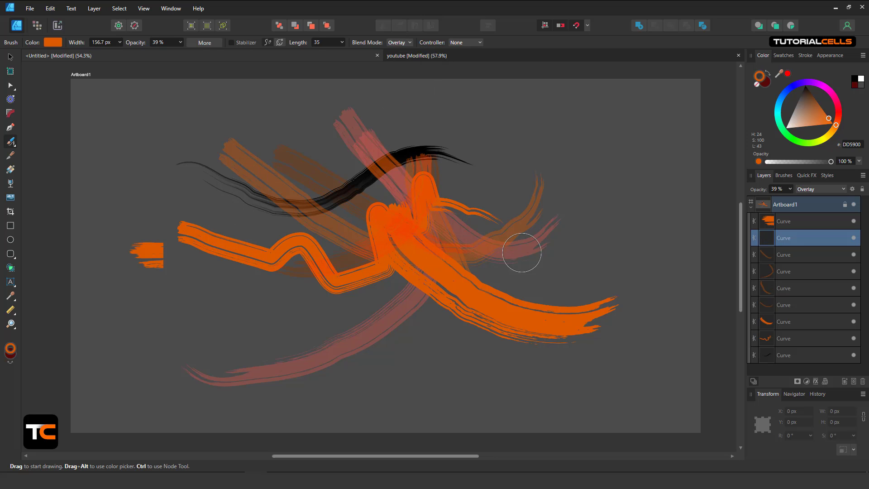
drag(454, 166, 256, 310)
drag(276, 207, 525, 251)
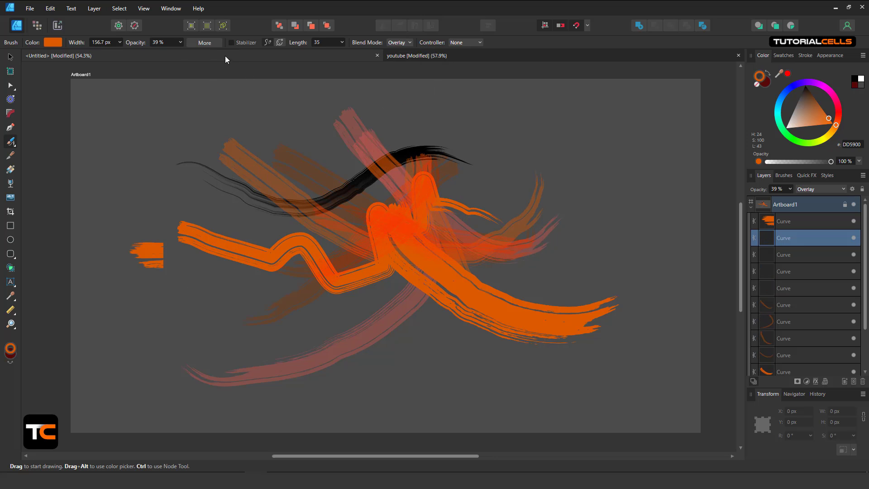
Set the brush opacity to 100 % and paint more Overlay strokes over the centre of the artwork.
click(180, 42)
drag(182, 52, 246, 55)
mouse_move(239, 207)
mouse_down()
mouse_move(340, 207)
mouse_move(475, 158)
mouse_up()
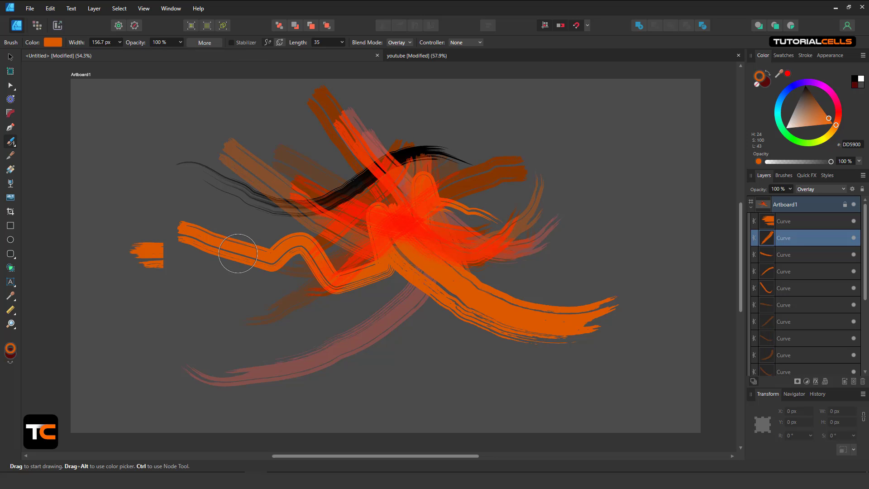
Examine the brush controller options and the detailed stroke settings in the brush's document defaults.
click(469, 44)
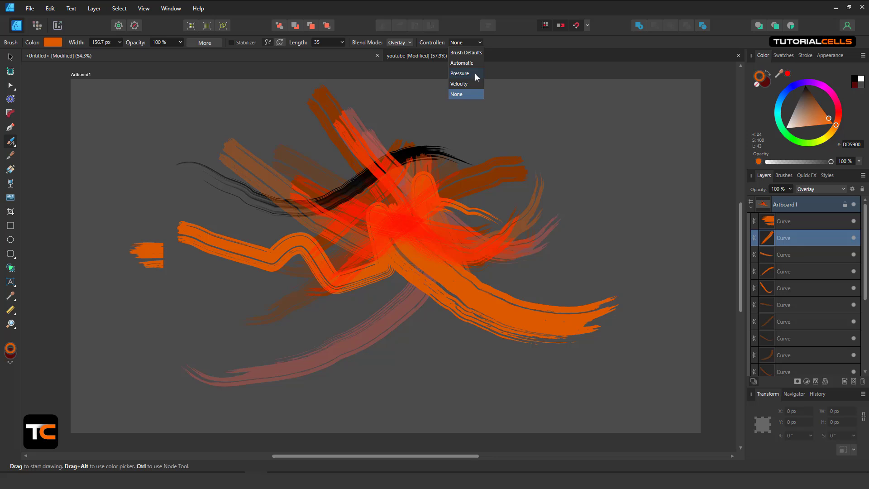
click(316, 60)
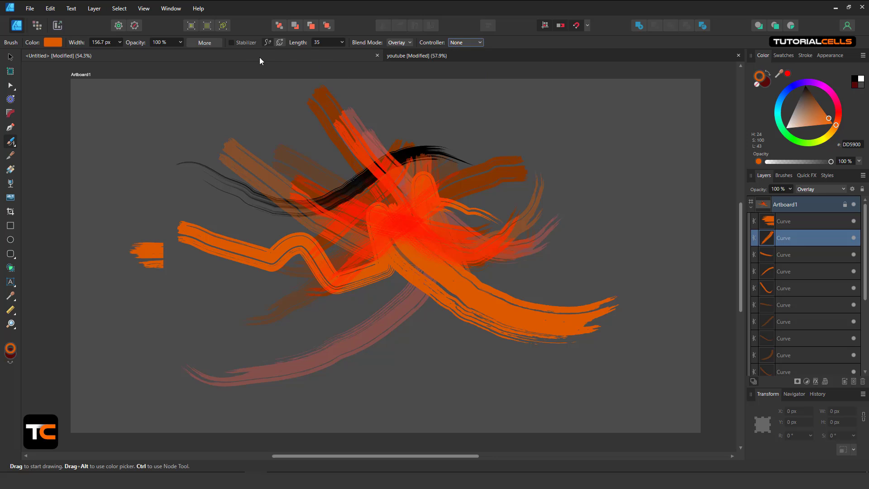
click(208, 44)
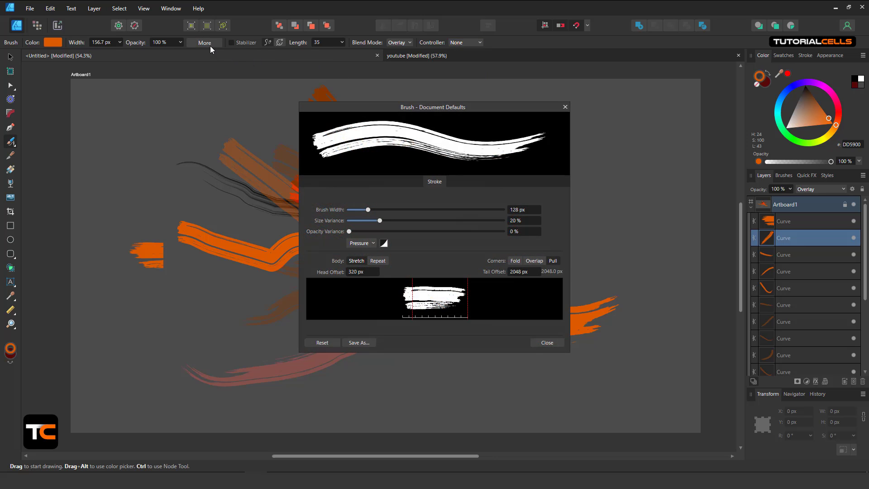
click(565, 108)
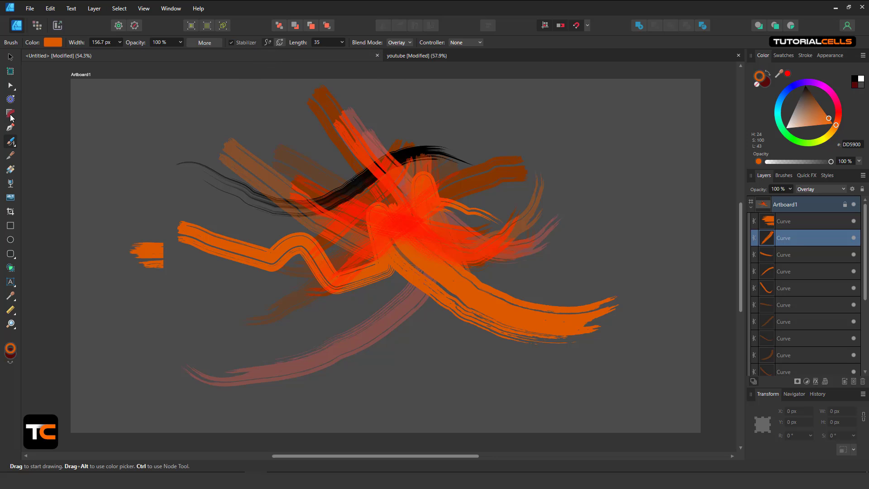
Paint long looping strokes using the rope and window stabilizer modes, and set the rope length to 56.2.
mouse_move(118, 119)
mouse_down()
mouse_move(216, 223)
mouse_move(376, 194)
mouse_move(559, 139)
mouse_move(624, 184)
mouse_move(656, 285)
mouse_move(622, 299)
mouse_move(615, 216)
mouse_move(543, 388)
mouse_up()
click(268, 42)
mouse_move(111, 344)
mouse_down()
mouse_move(237, 340)
mouse_move(288, 312)
mouse_move(429, 362)
mouse_move(539, 334)
mouse_move(588, 273)
mouse_move(571, 177)
mouse_up()
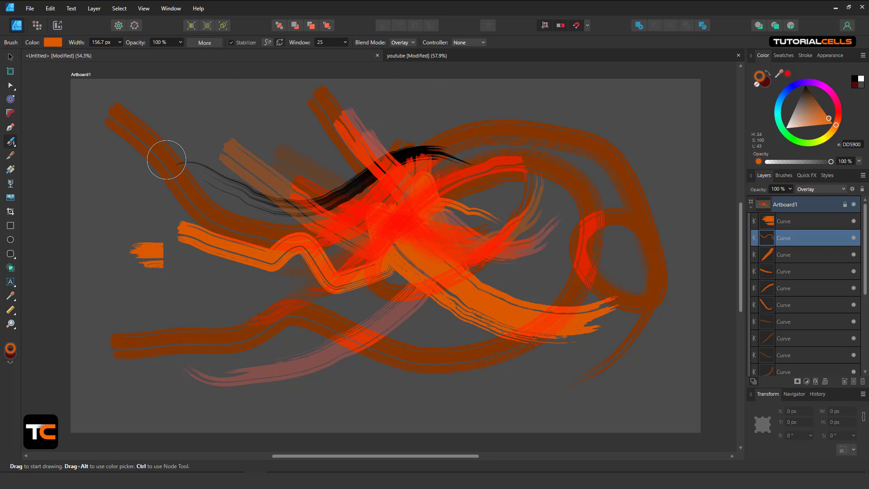
click(267, 44)
click(341, 43)
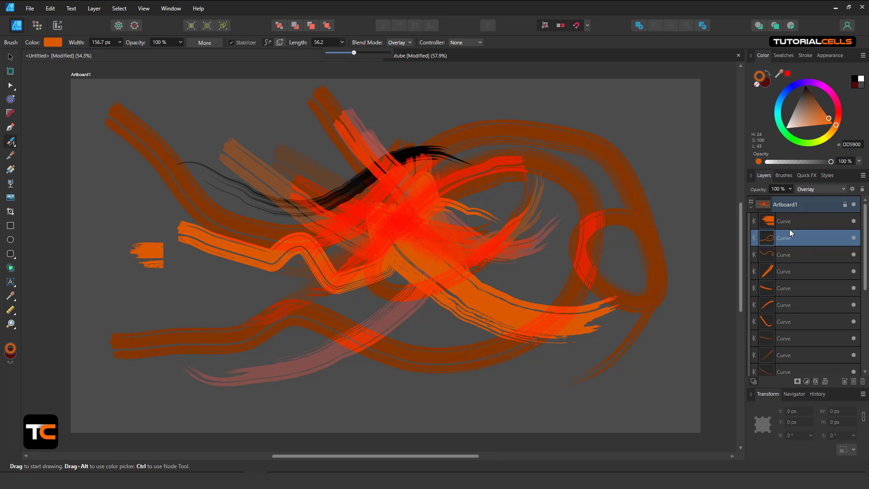
Select all the curves on Artboard1 and delete them.
click(779, 221)
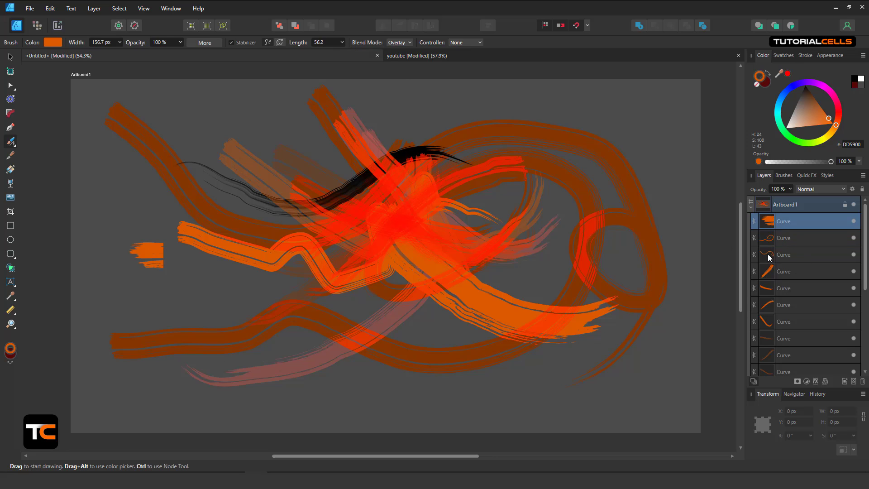
scroll(773, 290, down, 5)
shift+click(784, 357)
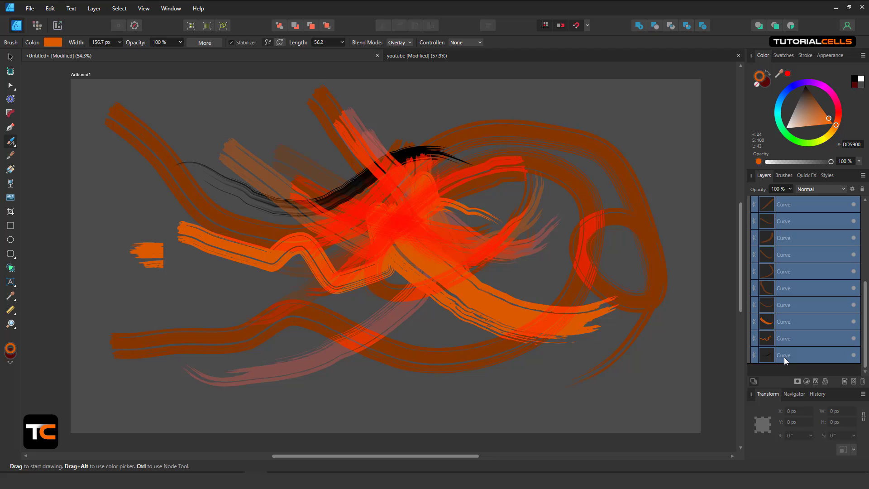
click(9, 57)
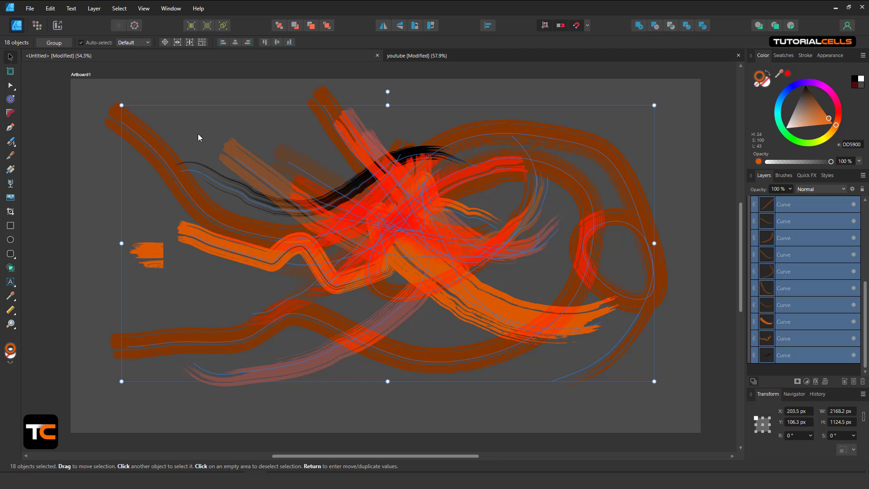
key(Delete)
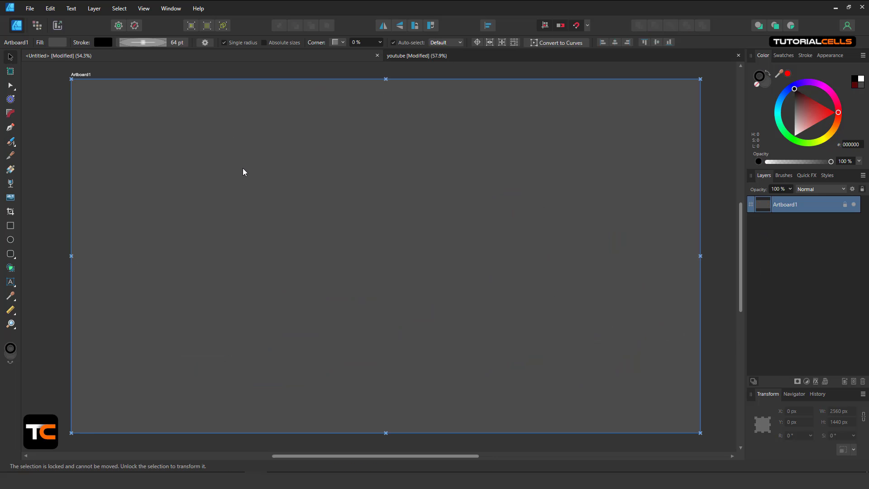
Paint a short, nearly horizontal orange stroke with the Vector Brush Tool and set the brush width to 25.3 px.
click(11, 142)
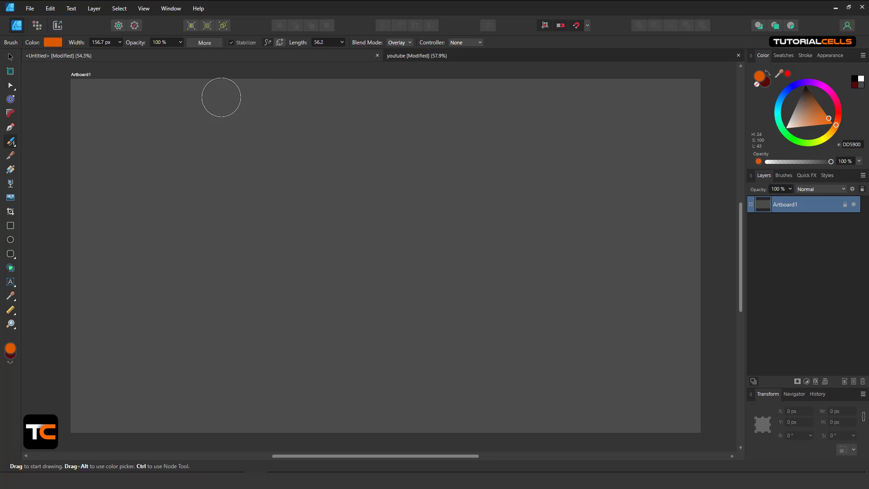
drag(271, 185, 381, 180)
click(119, 42)
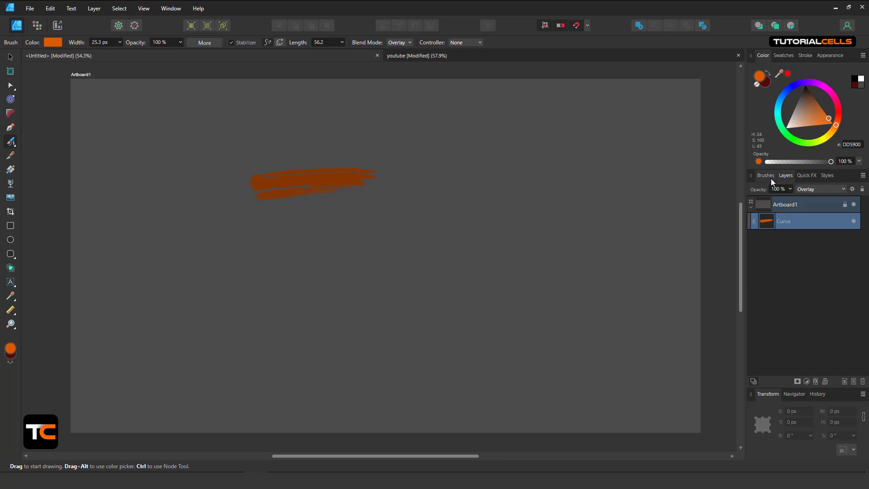
Choose the Jagged Ink brush from the Inks category and paint a large hook-shaped curve below the short stroke.
click(768, 177)
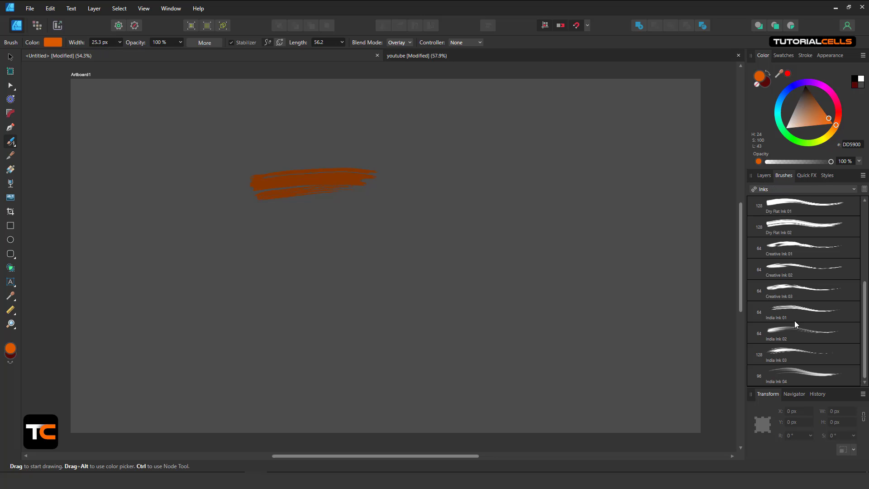
scroll(793, 318, up, 4)
click(788, 271)
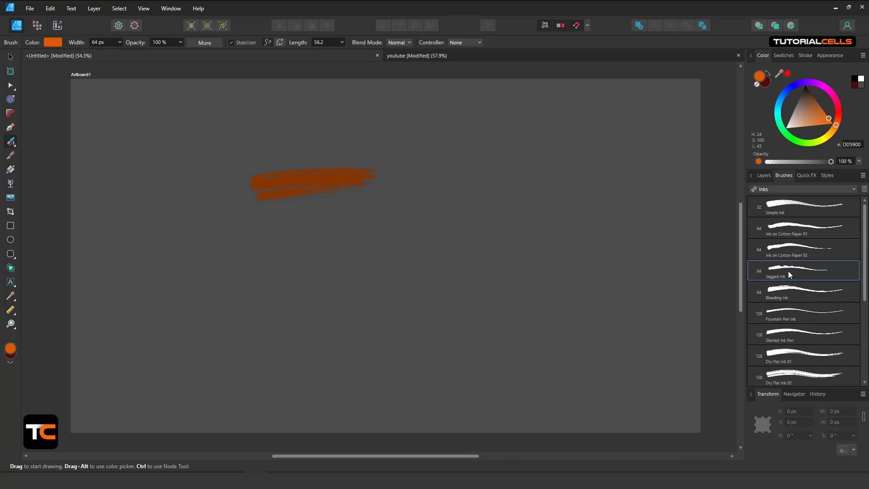
mouse_move(384, 267)
mouse_down()
mouse_move(510, 219)
mouse_move(604, 241)
mouse_move(516, 334)
mouse_move(472, 339)
mouse_up()
Try a brush width of 208 px in the Jagged Ink brush's settings, reset the brush and close its editor.
double_click(770, 270)
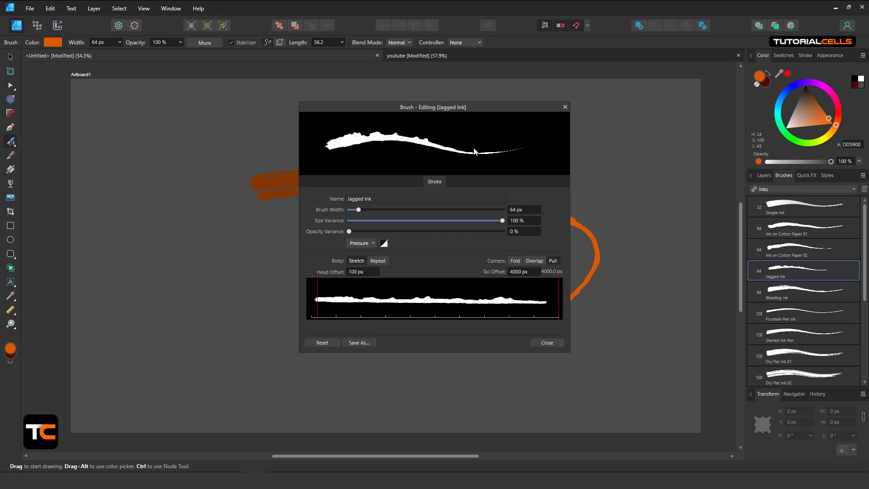
mouse_move(449, 110)
mouse_down()
mouse_move(646, 133)
mouse_move(692, 128)
mouse_up()
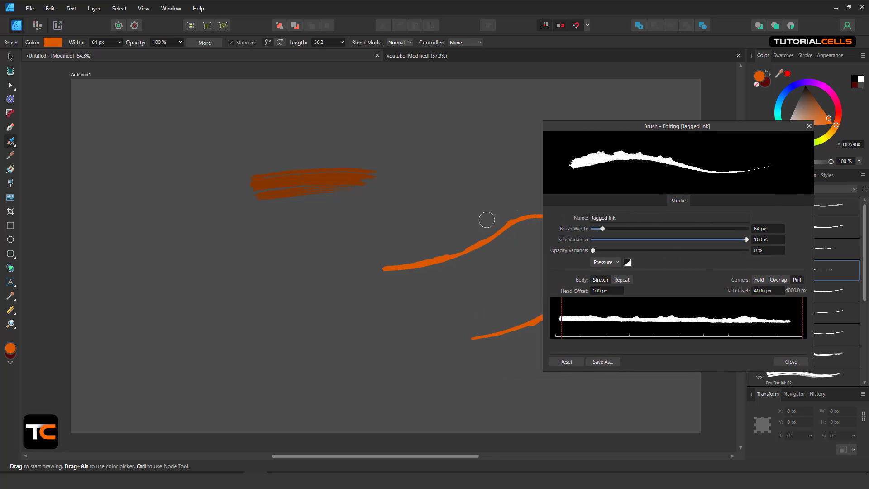
drag(449, 223, 335, 213)
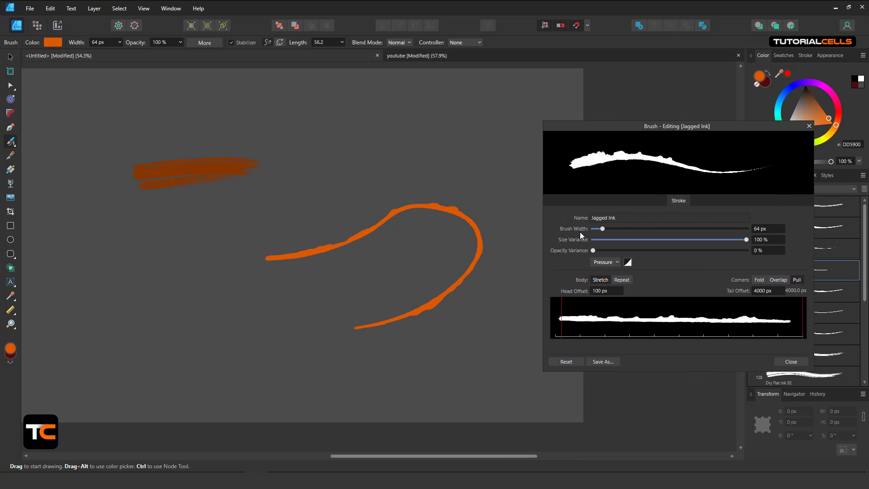
mouse_move(601, 229)
mouse_down()
mouse_move(636, 229)
mouse_move(623, 231)
mouse_up()
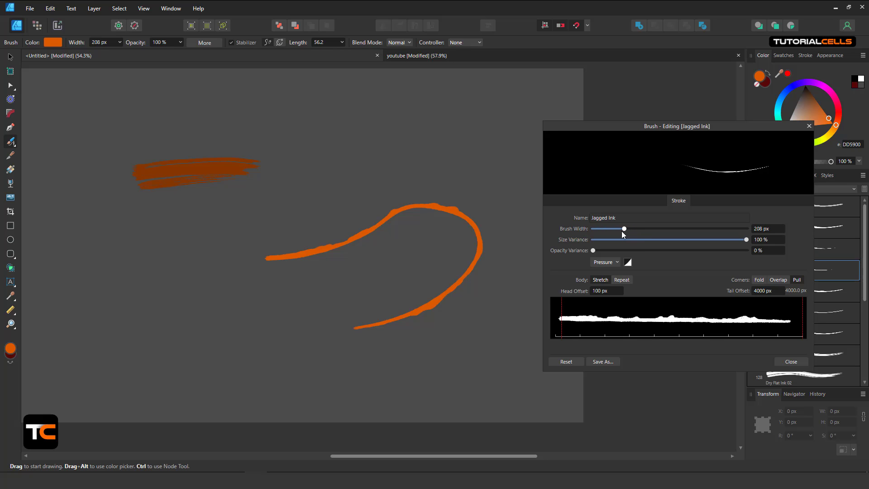
click(566, 362)
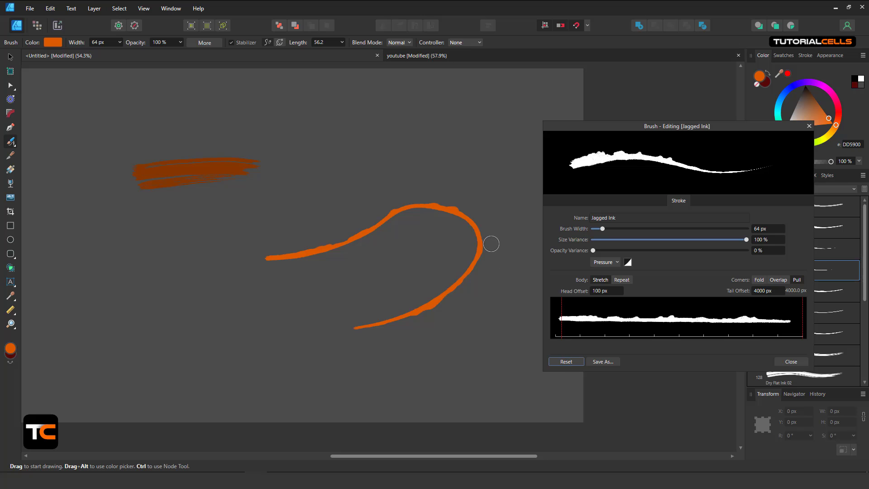
click(808, 125)
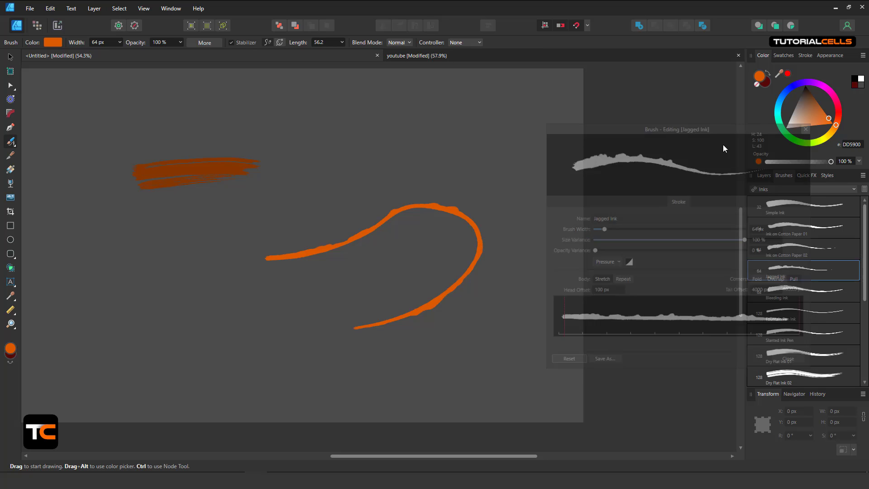
Move the hook-shaped curve slightly up and left with the Move Tool, and set its stroke width to 100 pt.
click(11, 56)
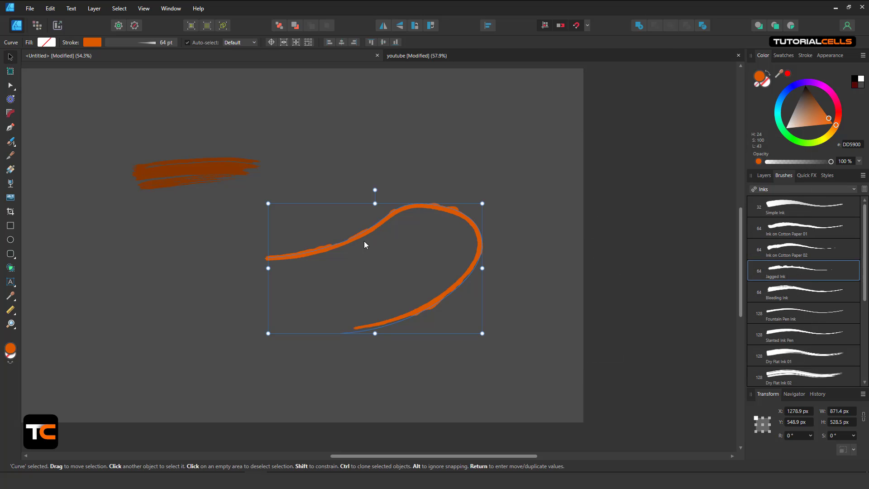
mouse_move(359, 235)
mouse_down()
mouse_move(340, 216)
mouse_move(348, 210)
mouse_up()
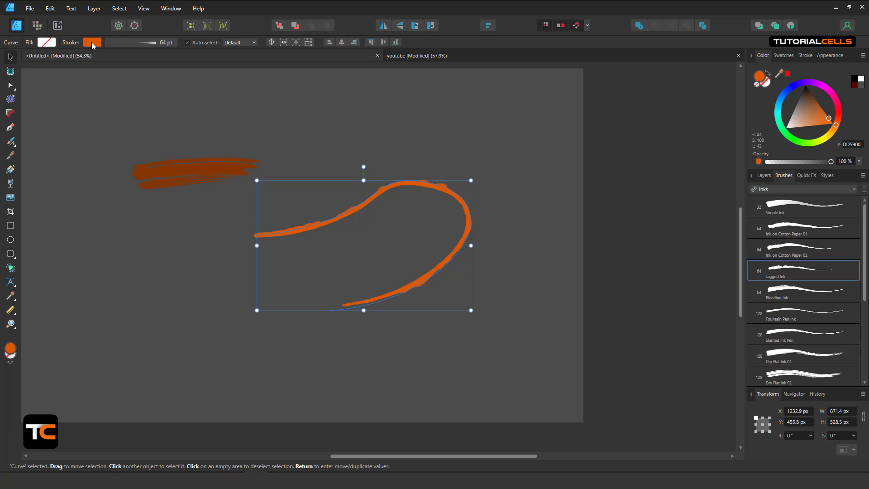
click(132, 41)
mouse_move(166, 75)
mouse_down()
mouse_move(149, 80)
mouse_move(193, 83)
mouse_move(161, 85)
mouse_move(184, 85)
mouse_up()
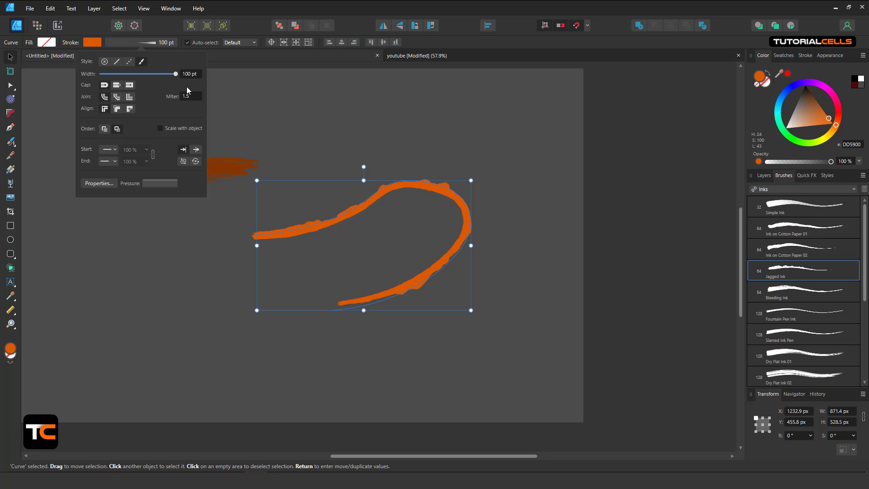
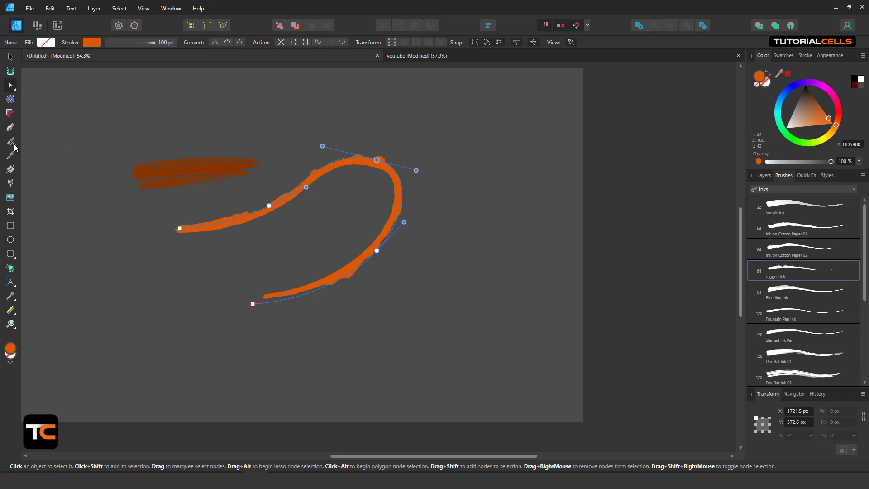
Delete the hook-shaped curve and the short stroke above it with the Move Tool, leaving an empty artboard.
click(11, 142)
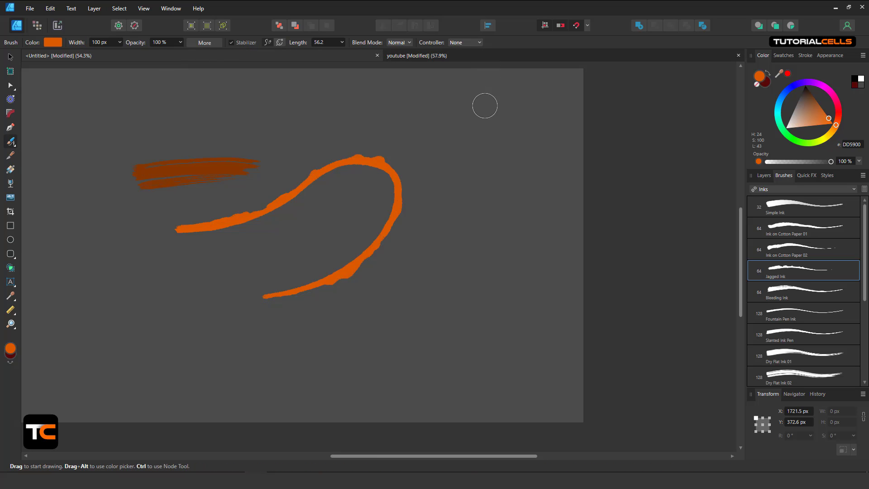
scroll(403, 173, left, 3)
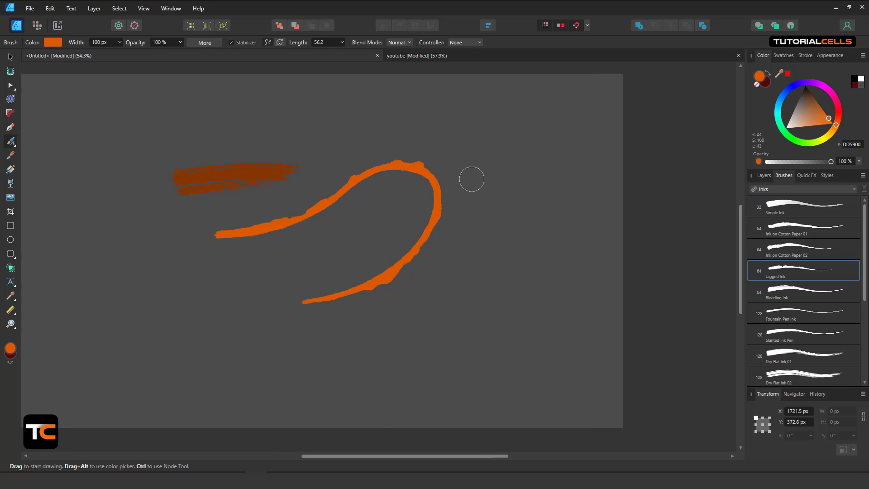
click(11, 57)
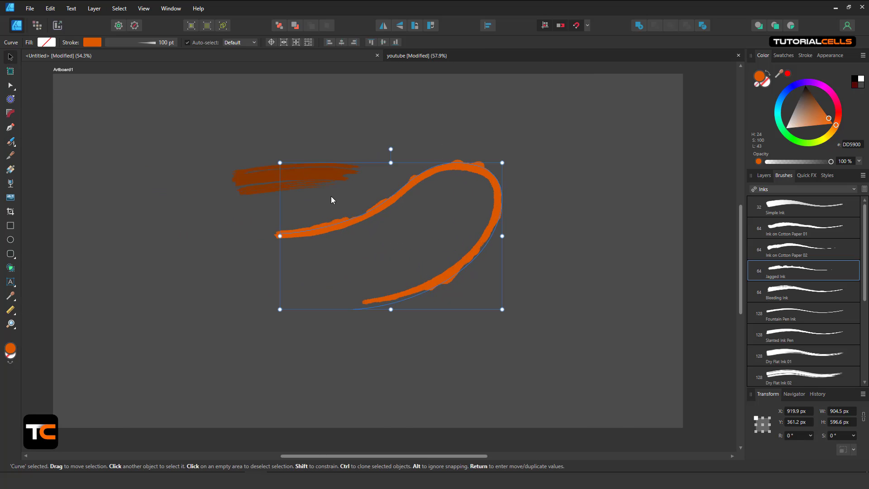
key(Delete)
key(Delete)
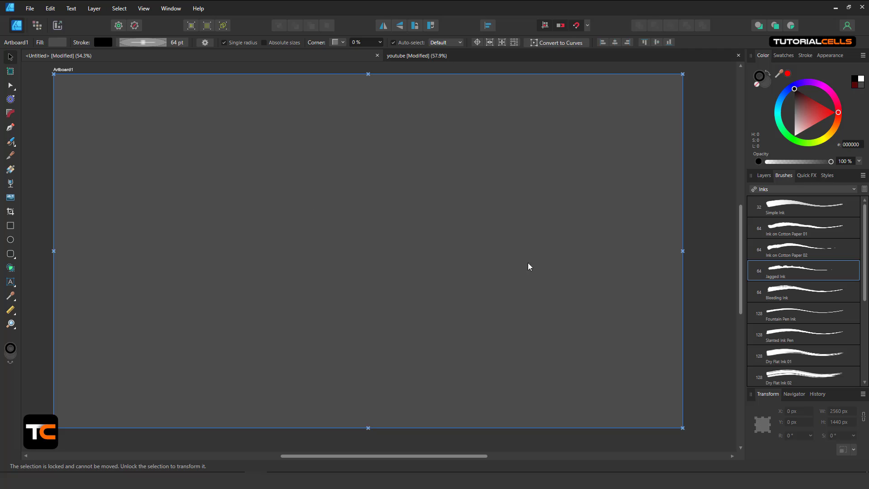
Choose the Scribble Pen 01 brush from the Pens category, and open and close its brush settings.
click(793, 190)
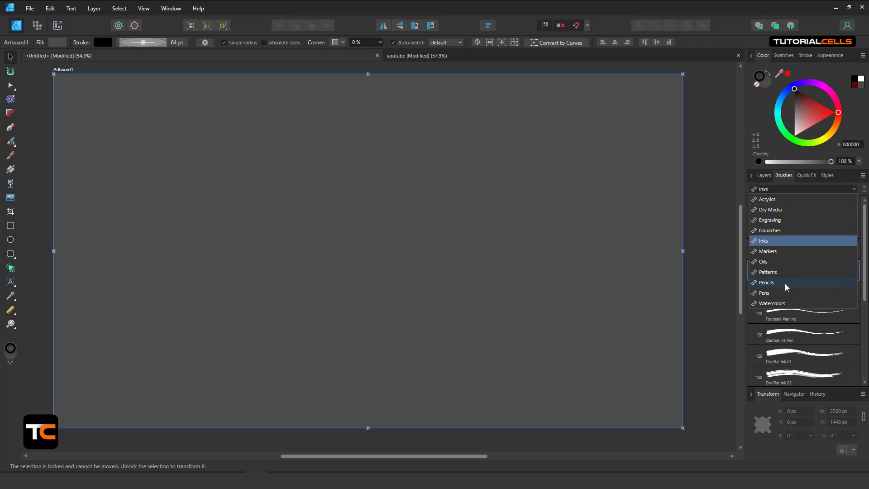
click(765, 292)
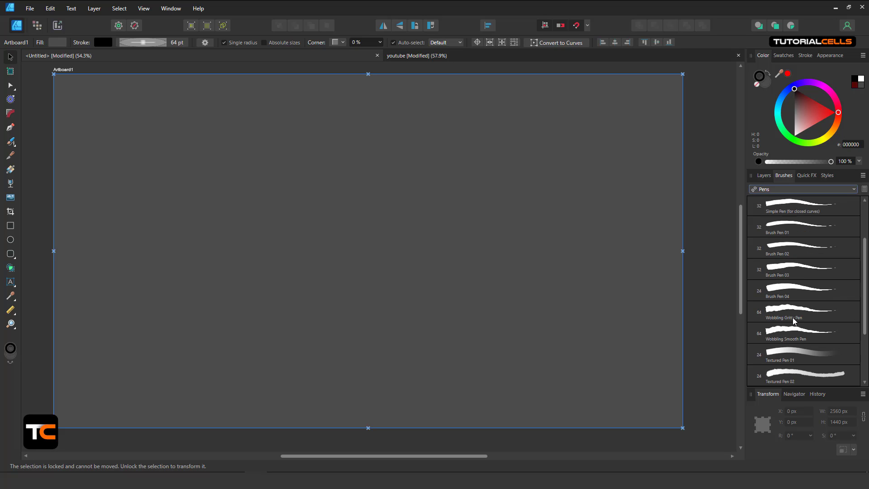
scroll(792, 320, down, 4)
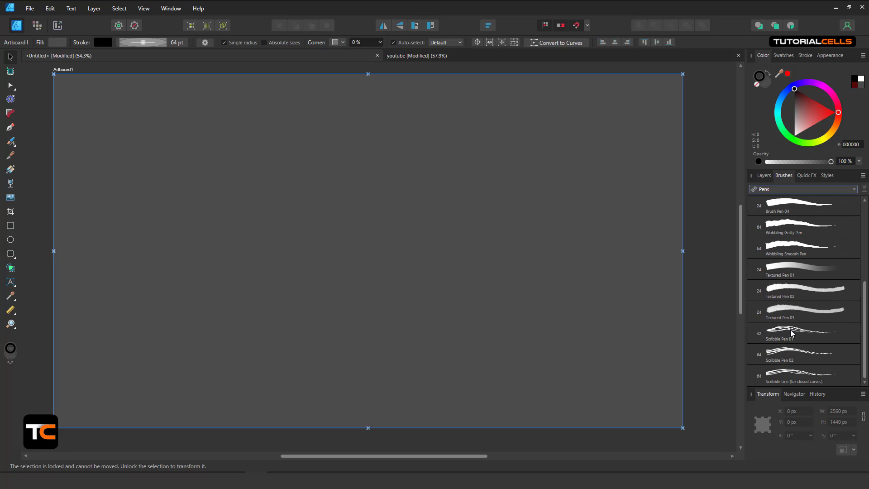
double_click(792, 334)
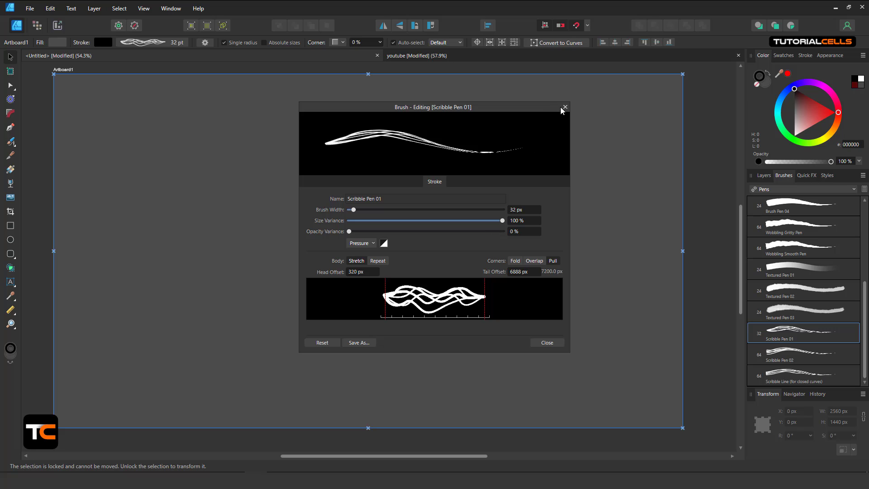
click(564, 107)
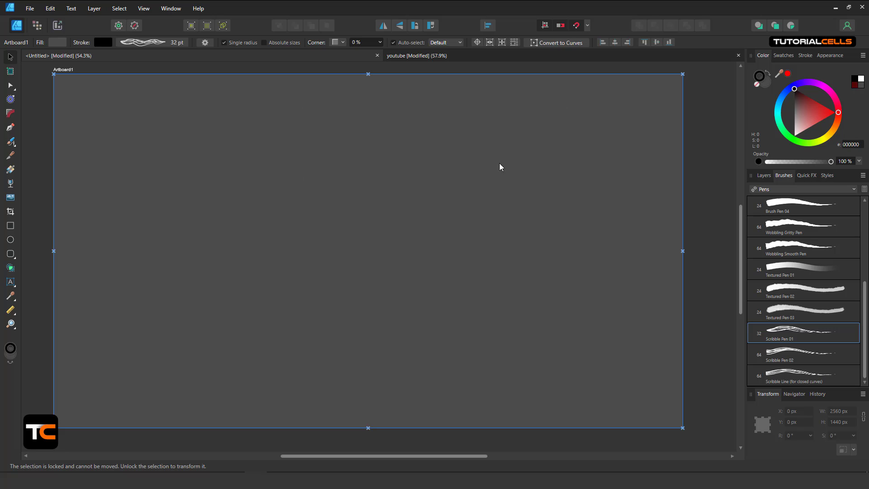
Try a shallow U-shaped stroke with the Vector Brush Tool at 32 px width, and undo it.
click(11, 141)
mouse_move(125, 165)
mouse_down()
mouse_move(267, 213)
mouse_move(352, 201)
mouse_move(405, 166)
mouse_up()
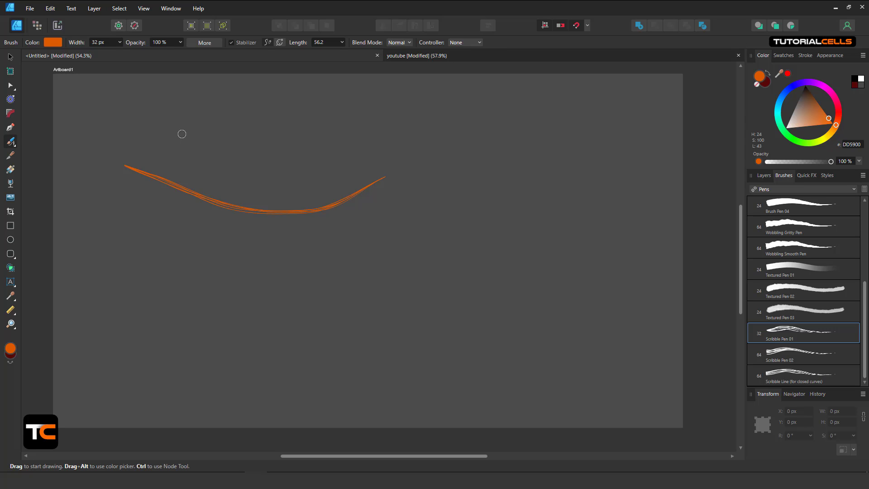
key(ctrl+z)
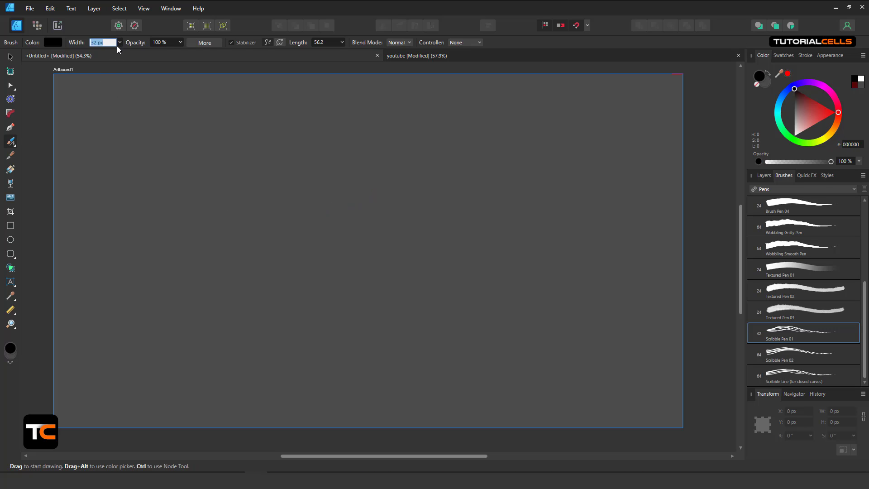
Set the brush width to 164.3 px and paint a long wavy orange stroke across the artboard's upper half.
click(120, 42)
drag(116, 53, 152, 54)
mouse_move(95, 164)
mouse_down()
mouse_move(216, 196)
mouse_move(332, 207)
mouse_move(433, 140)
mouse_move(538, 209)
mouse_up()
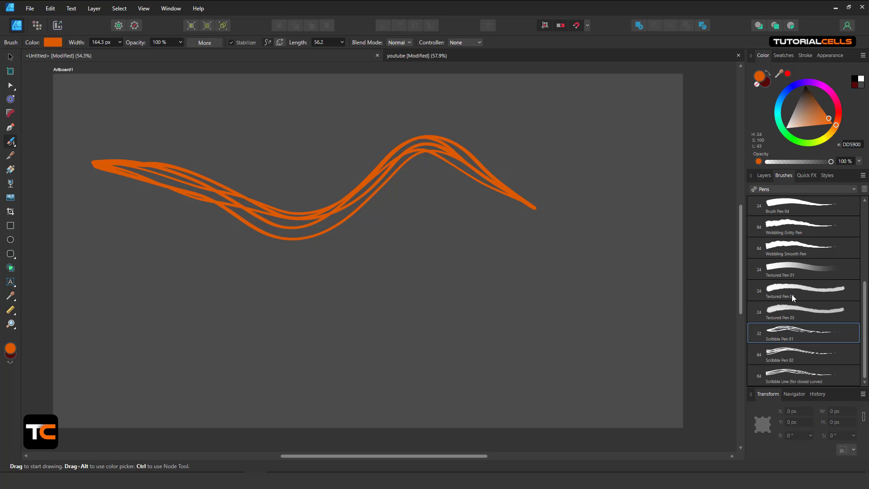
Apply the Simple Pen (for open curves) brush to the wavy curve with the Move Tool active.
click(789, 270)
click(786, 246)
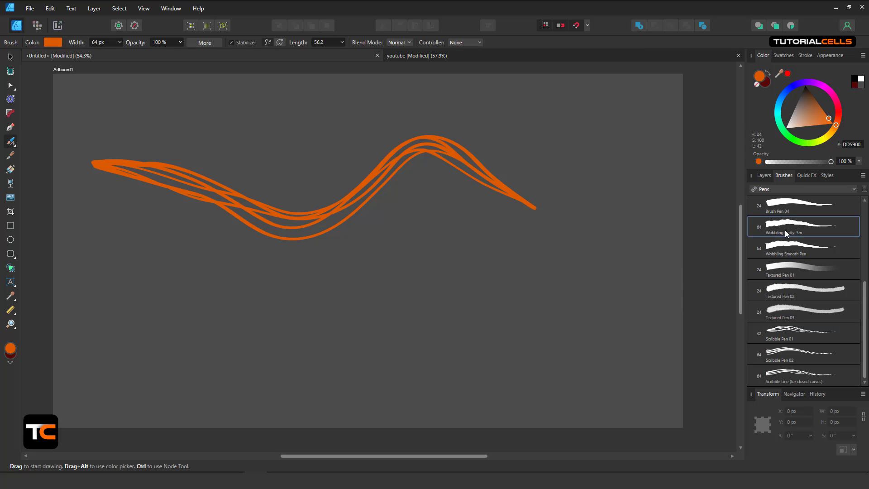
scroll(785, 235, up, 5)
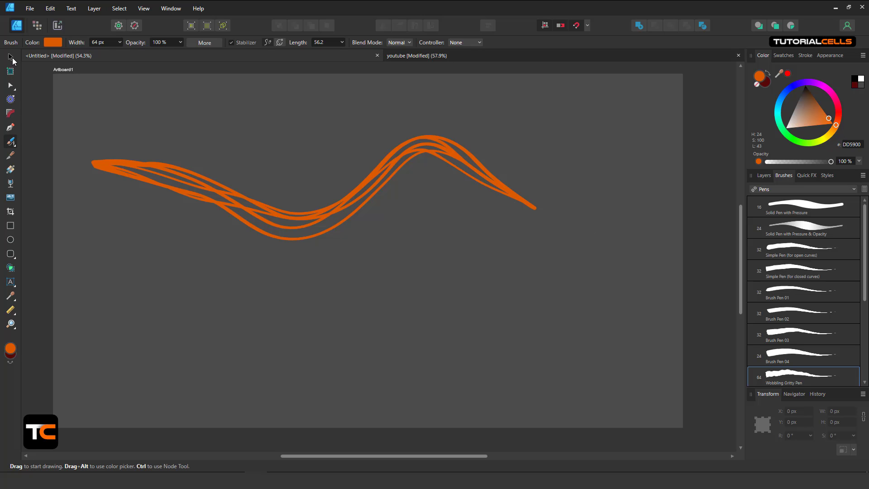
click(11, 57)
click(793, 248)
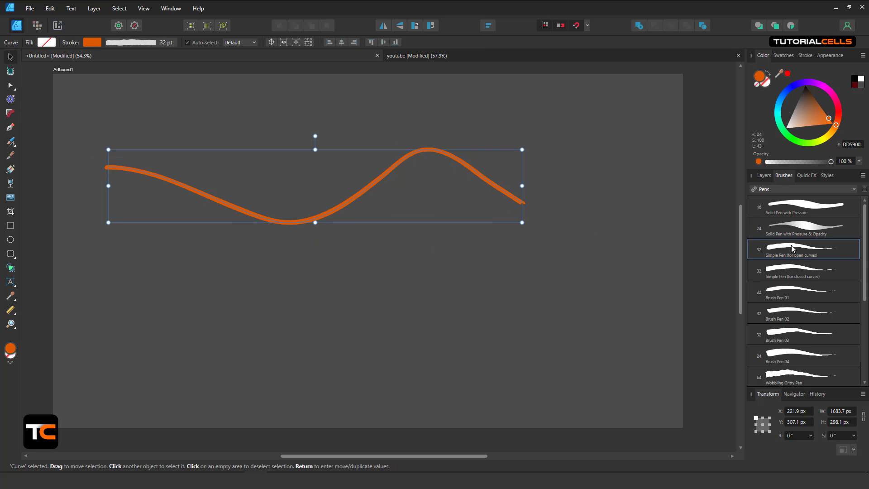
Apply the Creative Ink 01 brush from the Inks category to the selected wavy curve.
click(797, 189)
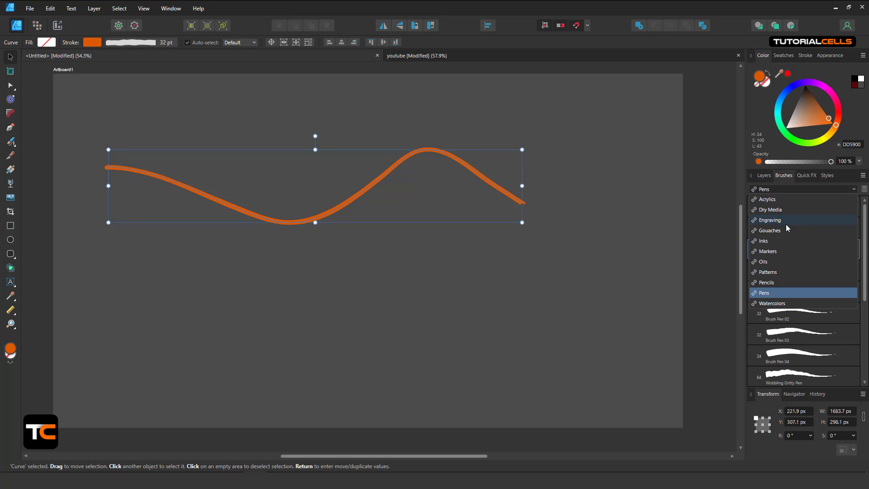
click(782, 241)
scroll(796, 347, down, 2)
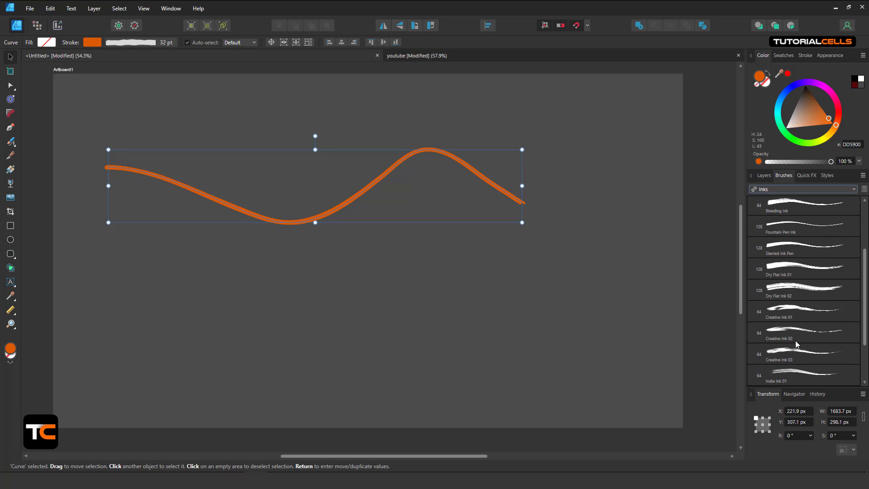
click(795, 312)
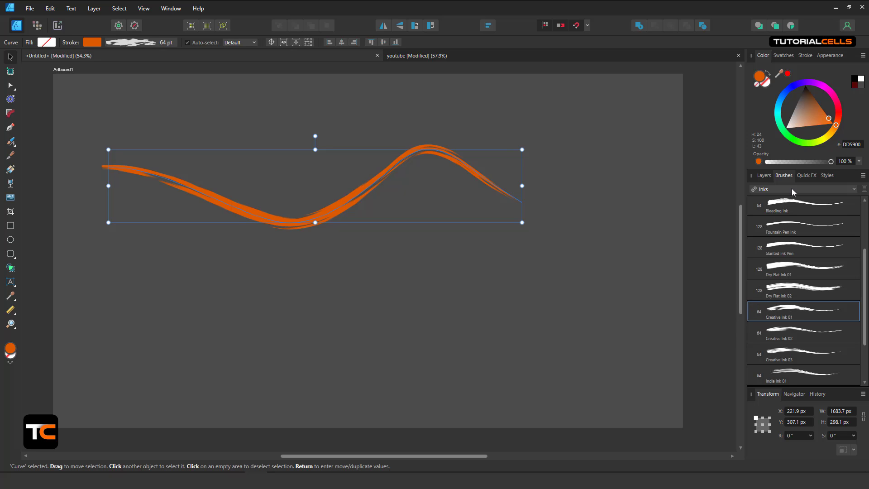
Create a new brush category named my Brushes and select it in the category list.
click(863, 189)
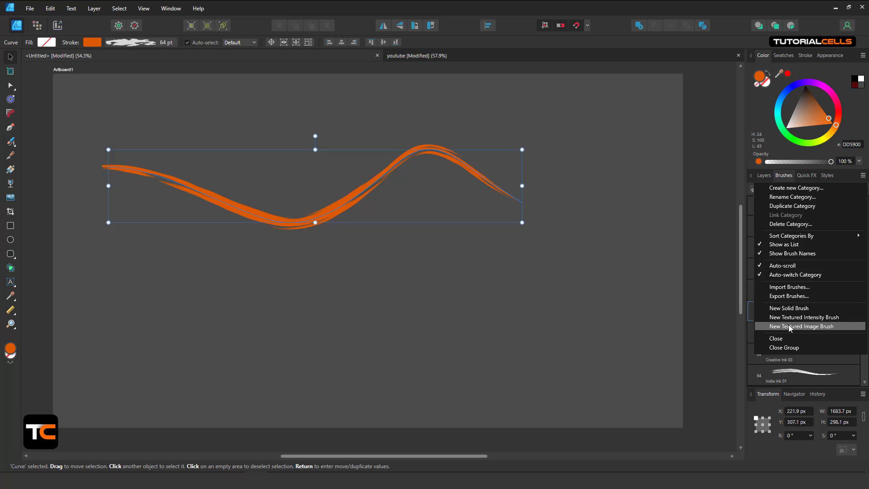
click(772, 189)
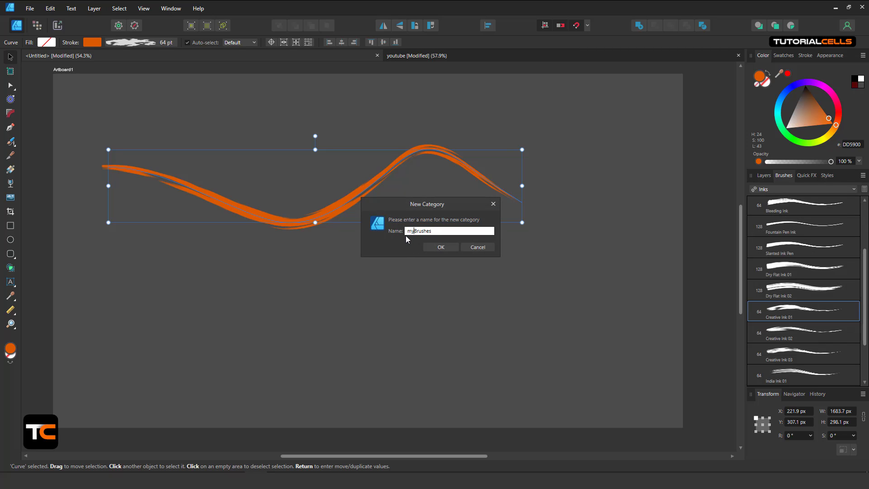
click(425, 247)
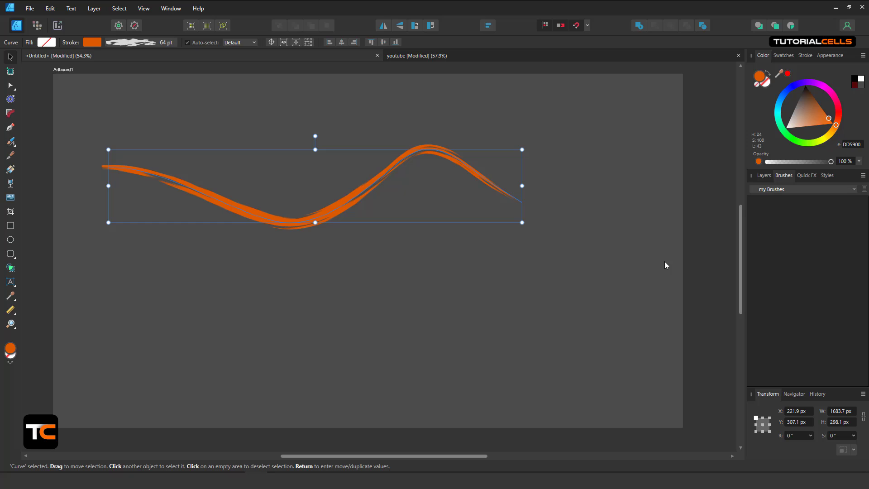
click(790, 189)
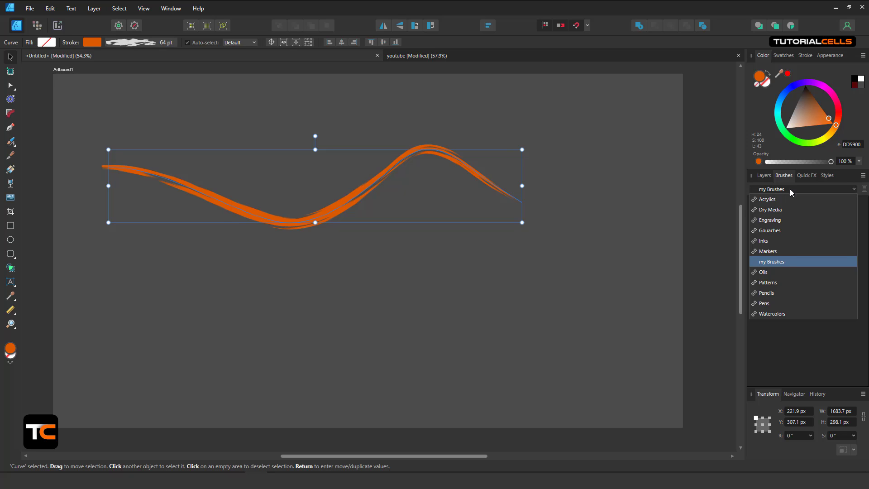
click(783, 266)
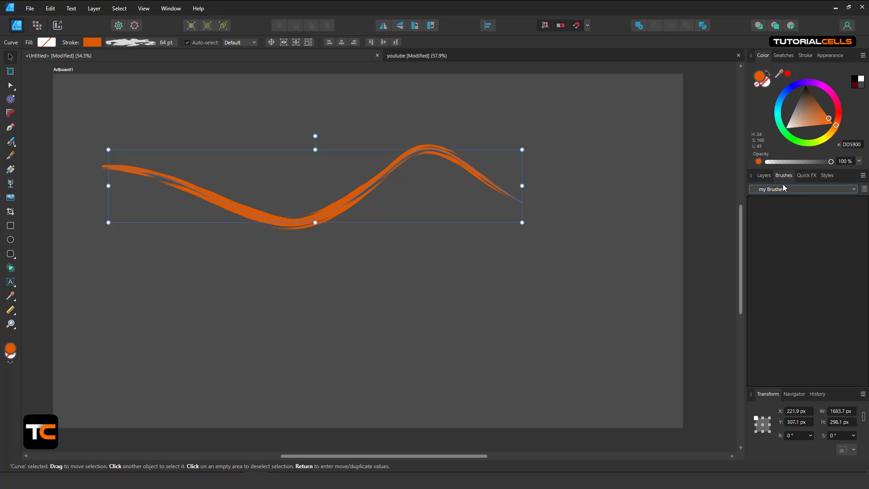
Return to the Inks brush category and look through the commands available for the Creative Ink 01 brush.
click(763, 175)
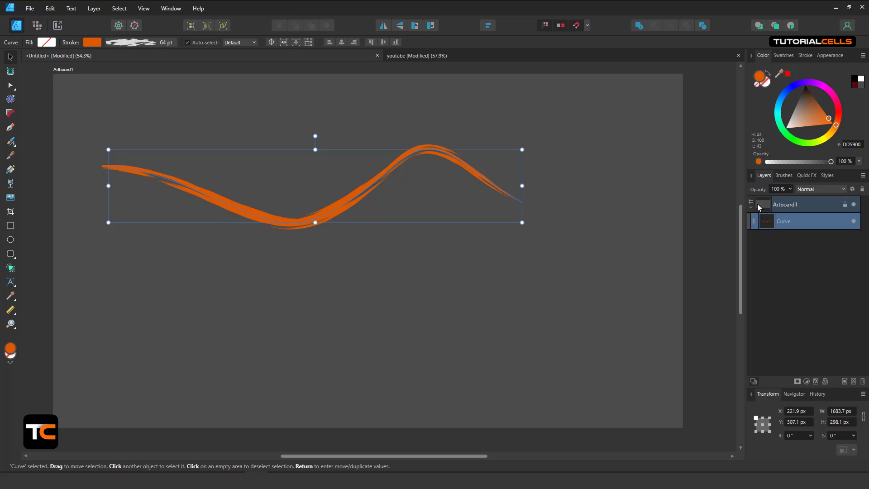
click(782, 177)
click(821, 189)
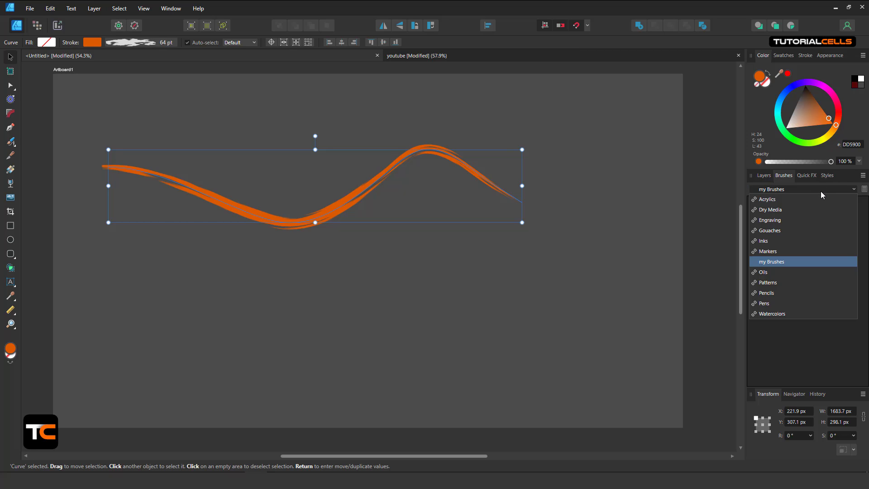
click(789, 240)
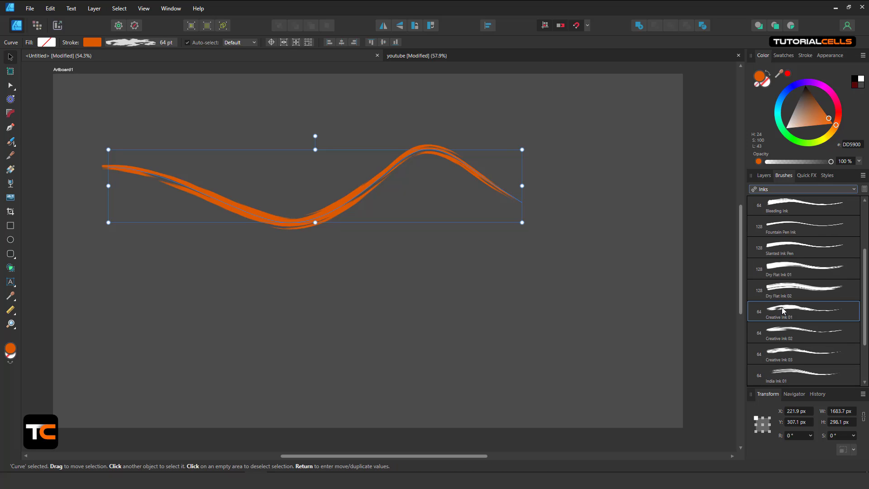
right_click(781, 306)
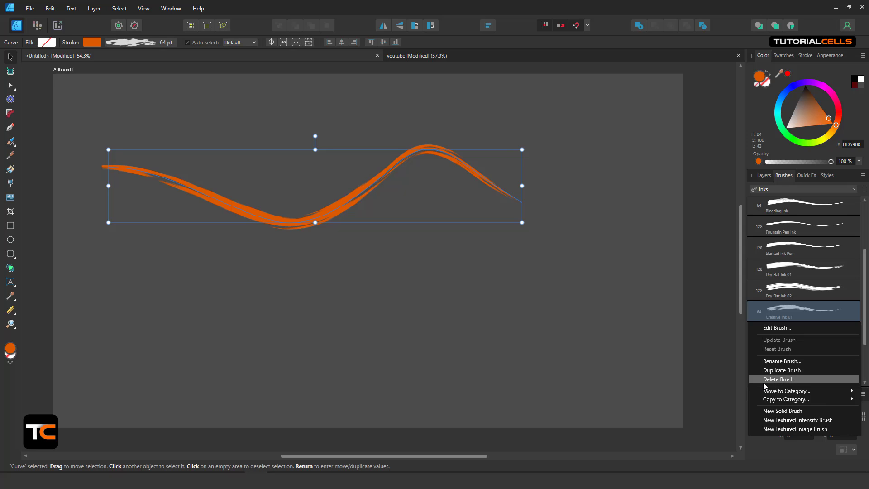
mouse_move(766, 394)
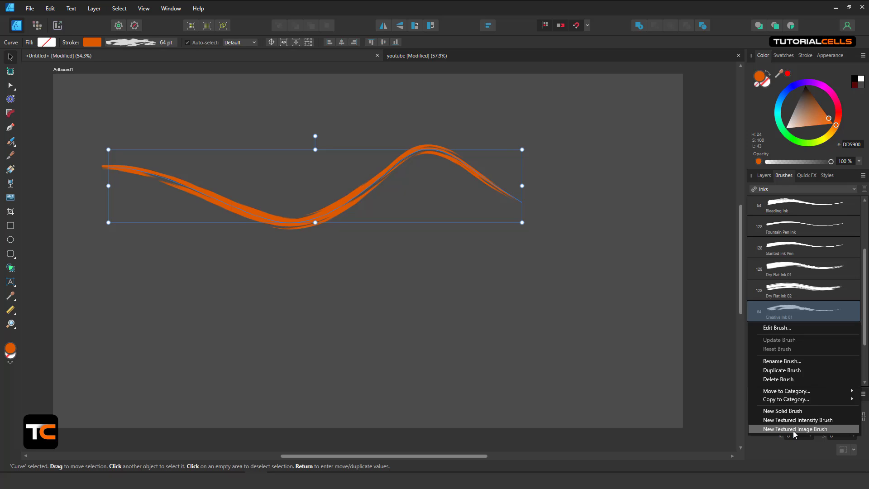
Open the Creative Ink 01 brush for editing, move its dialog off the curve, and set the brush width to 160 px.
click(772, 308)
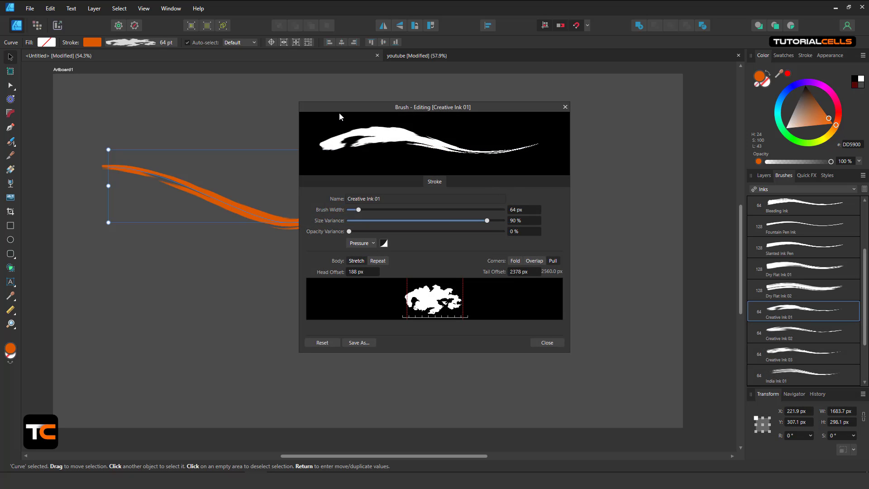
drag(340, 111, 497, 122)
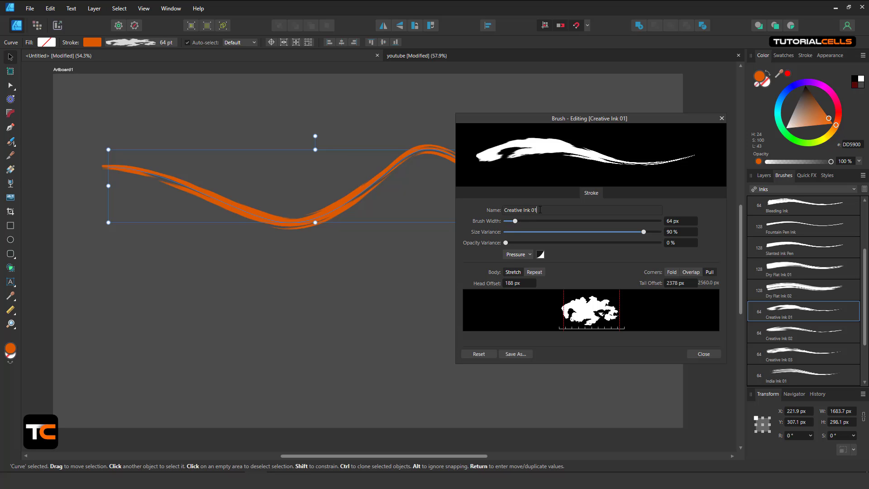
mouse_move(537, 209)
mouse_down()
mouse_move(482, 216)
mouse_move(530, 223)
mouse_up()
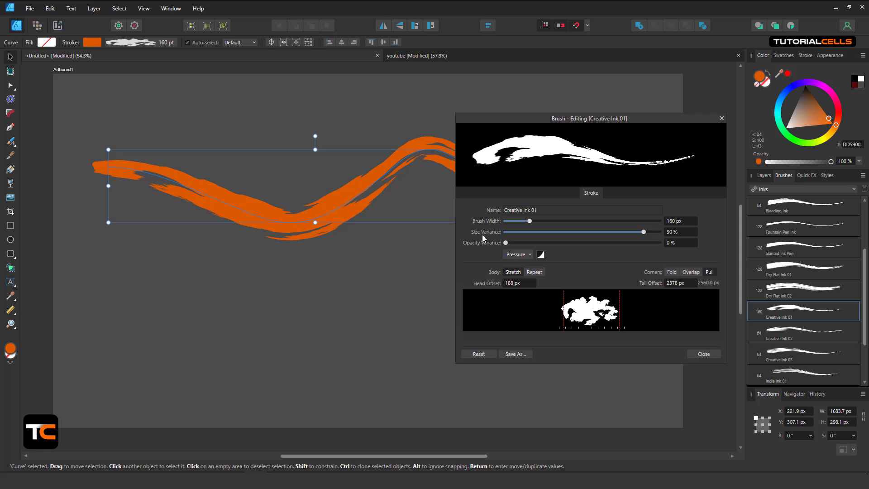
Try a size variance of 100 % for Creative Ink 01, then set size variance to 74 % and opacity variance to 38 %.
drag(552, 127, 570, 121)
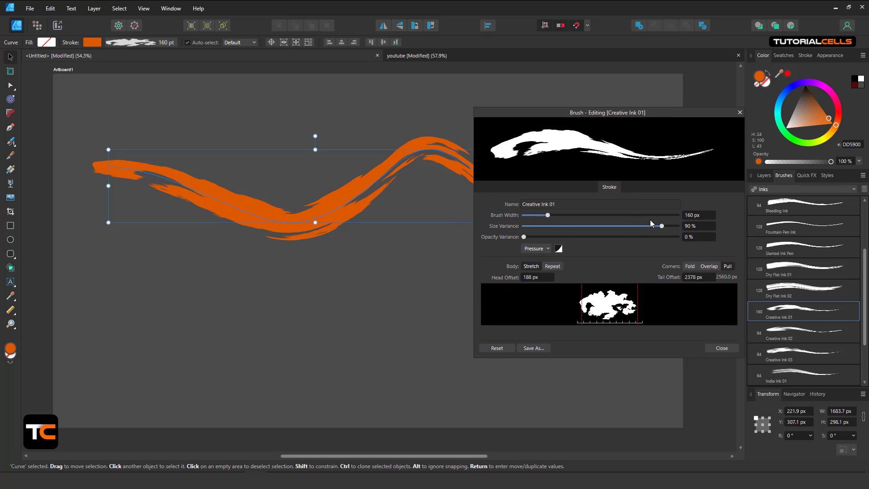
mouse_move(650, 221)
mouse_down()
mouse_move(603, 225)
mouse_move(644, 233)
mouse_move(681, 226)
mouse_up()
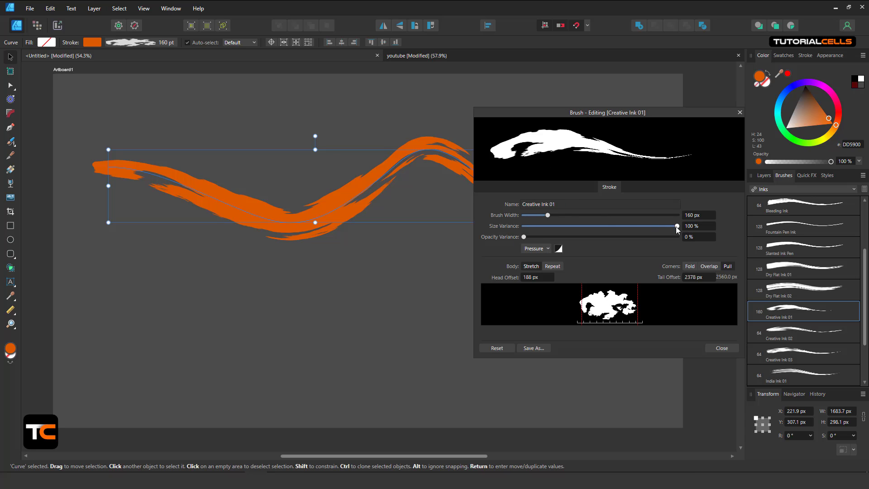
drag(677, 226, 638, 225)
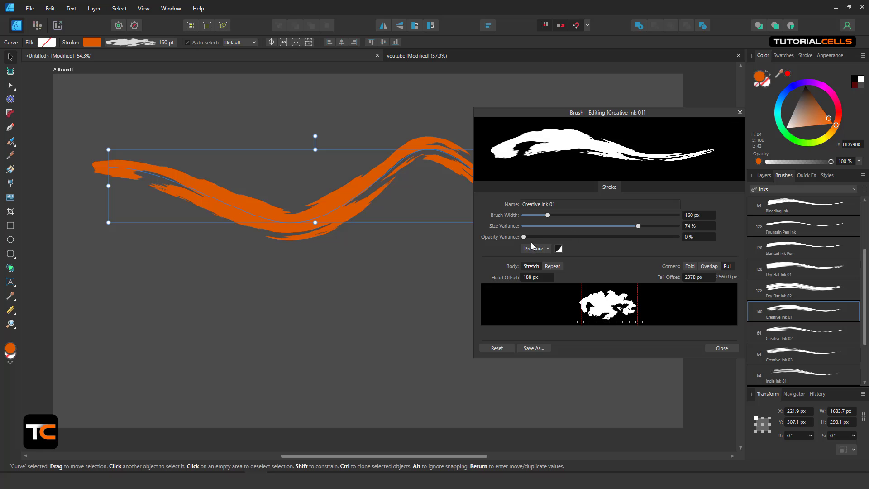
mouse_move(524, 237)
mouse_down()
mouse_move(609, 241)
mouse_move(581, 237)
mouse_up()
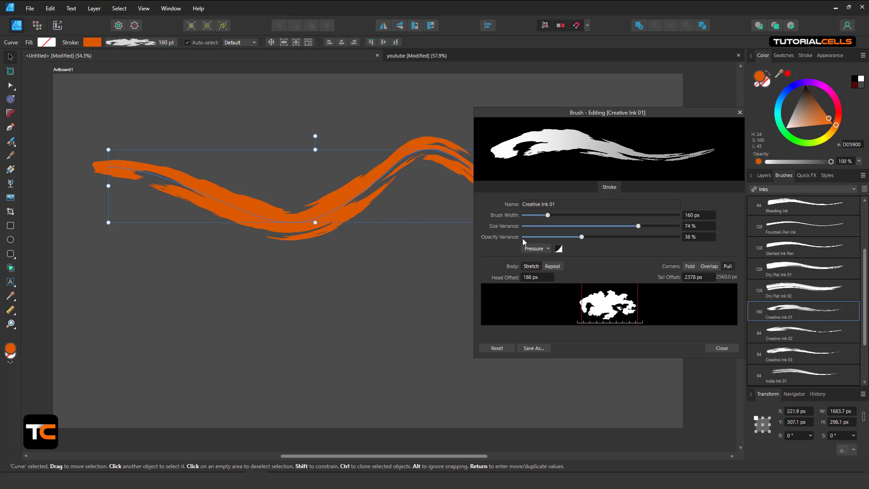
Set the opacity variance of Creative Ink 01 to 36 % and keep Pressure as its controller.
mouse_move(583, 236)
mouse_down()
mouse_move(685, 245)
mouse_move(517, 244)
mouse_move(590, 243)
mouse_move(576, 243)
mouse_up()
click(545, 249)
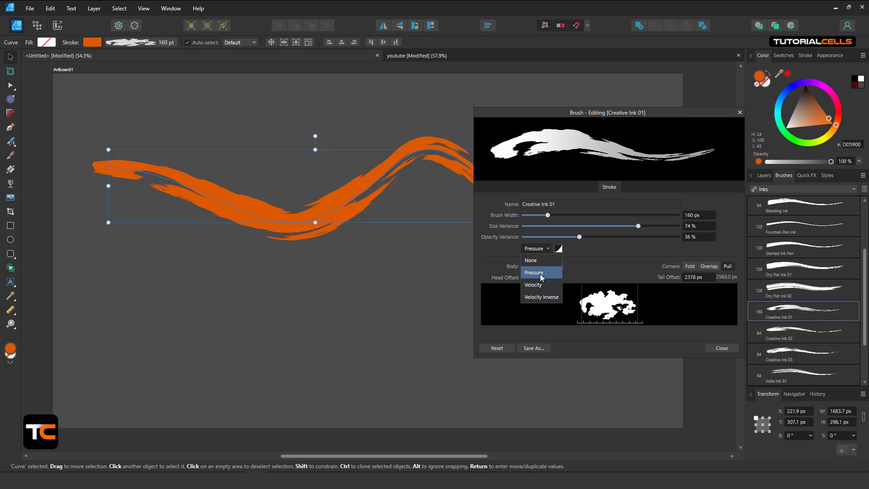
click(542, 273)
Try several standard profiles on the pressure curve of Creative Ink 01, finishing with the third one in the row.
click(558, 249)
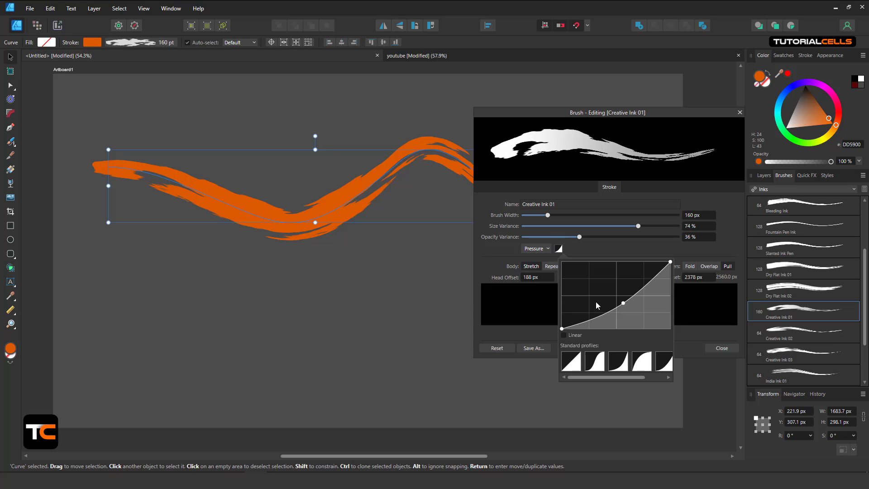
click(617, 361)
click(642, 361)
click(664, 367)
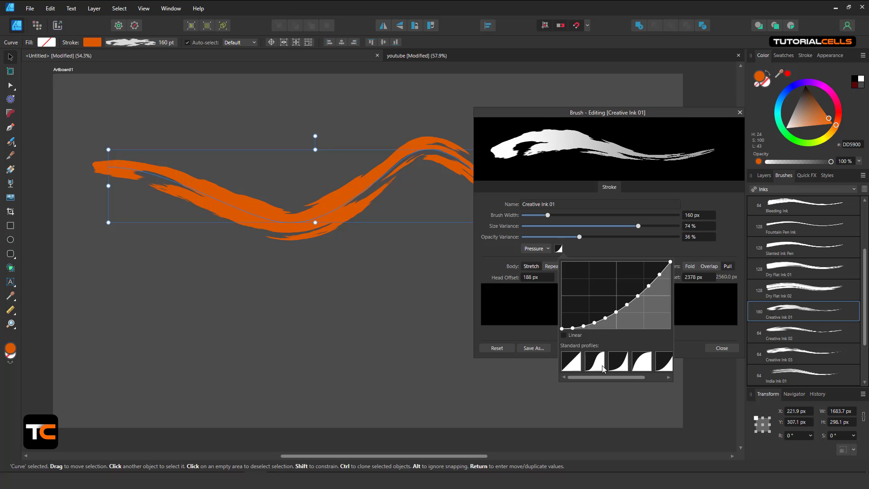
click(581, 365)
click(595, 364)
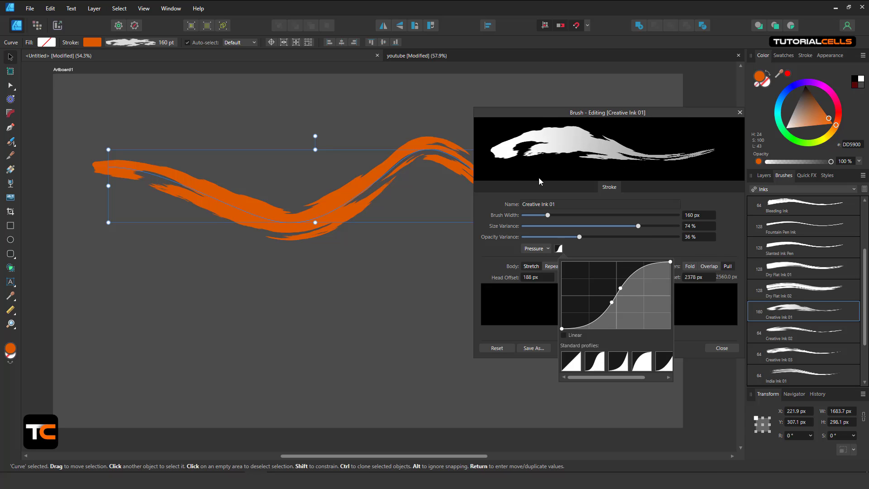
click(610, 362)
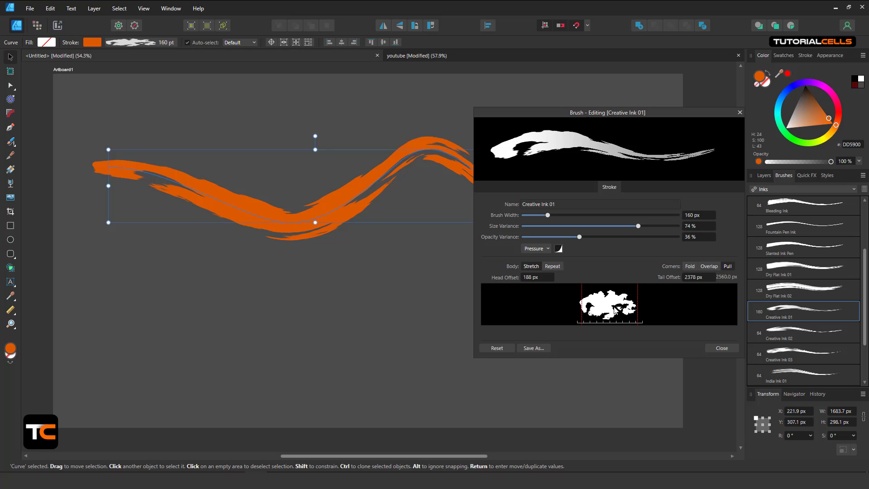
Set the head offset to 0 px and tail offset to 2471.1 px, then return the body from Repeat to Stretch.
drag(582, 295, 573, 293)
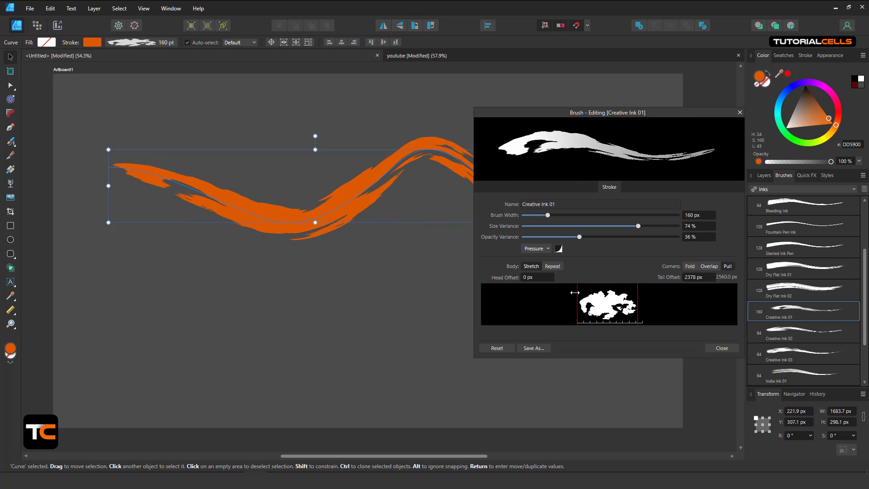
drag(635, 293, 639, 293)
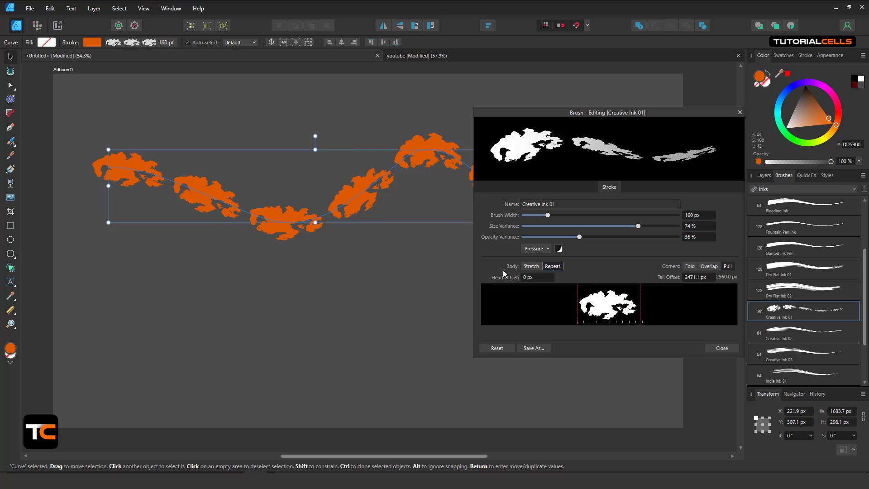
click(531, 266)
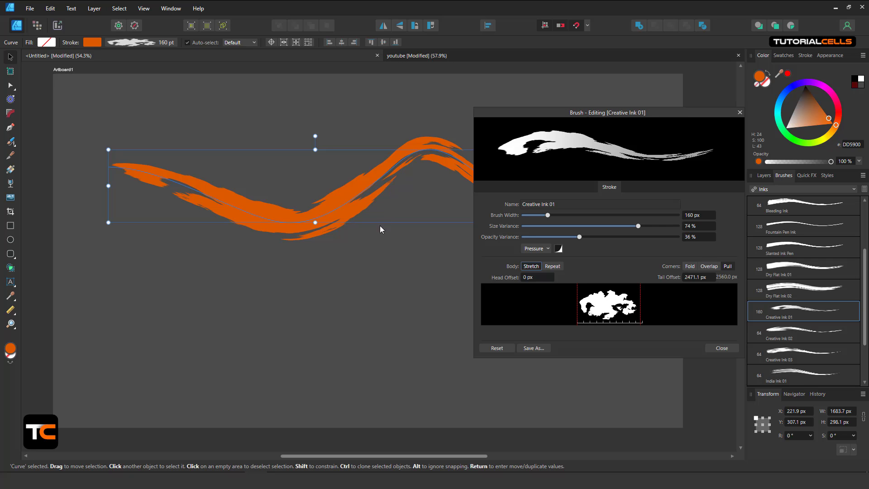
Deselect the curve and paint a short and a longer horizontal stroke below it with the Vector Brush Tool.
click(366, 270)
drag(336, 272, 312, 228)
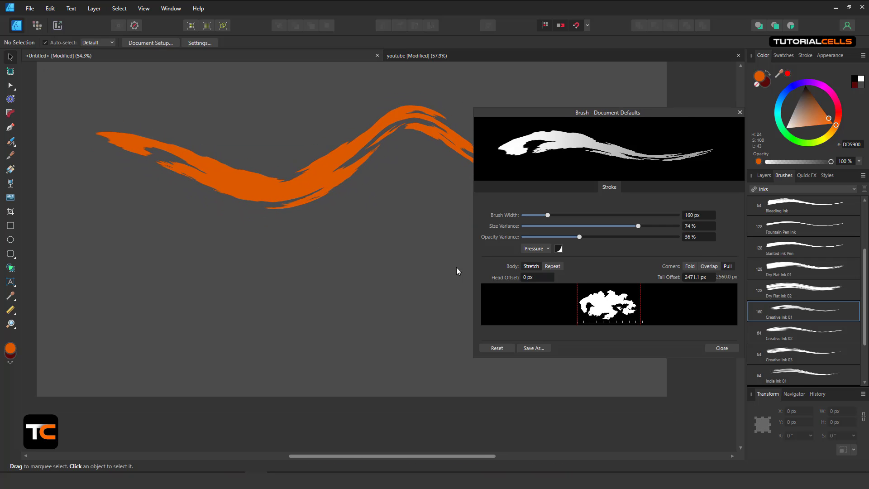
click(11, 142)
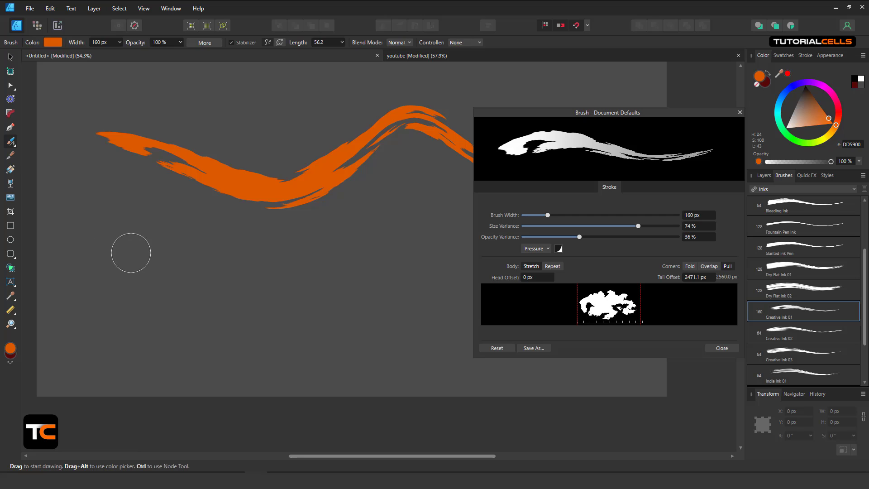
drag(131, 253, 200, 256)
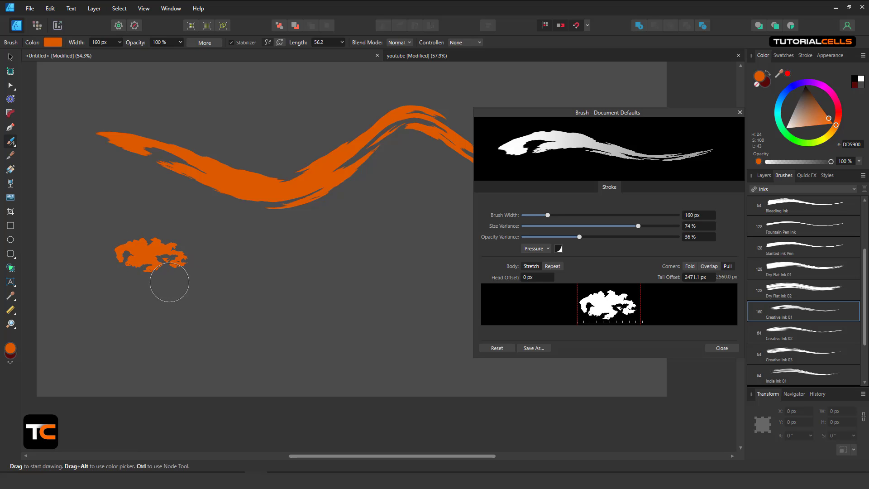
drag(146, 302, 389, 308)
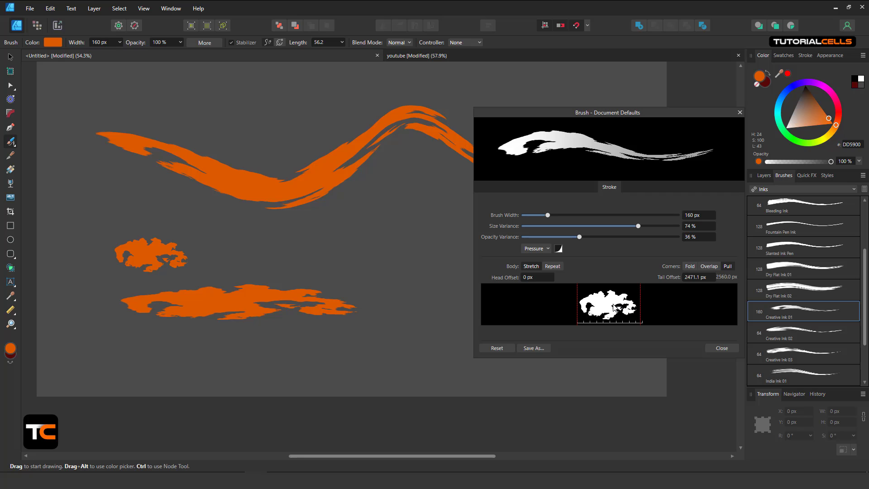
click(503, 349)
Turn off the brush stabilizer and paint a three-sided, square-cornered stroke beside the wavy curve.
scroll(354, 254, down, 3)
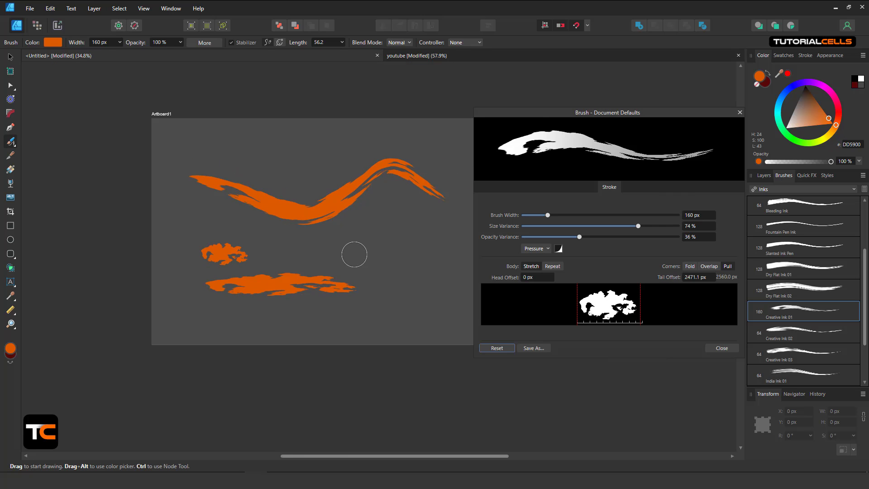
scroll(354, 254, right, 3)
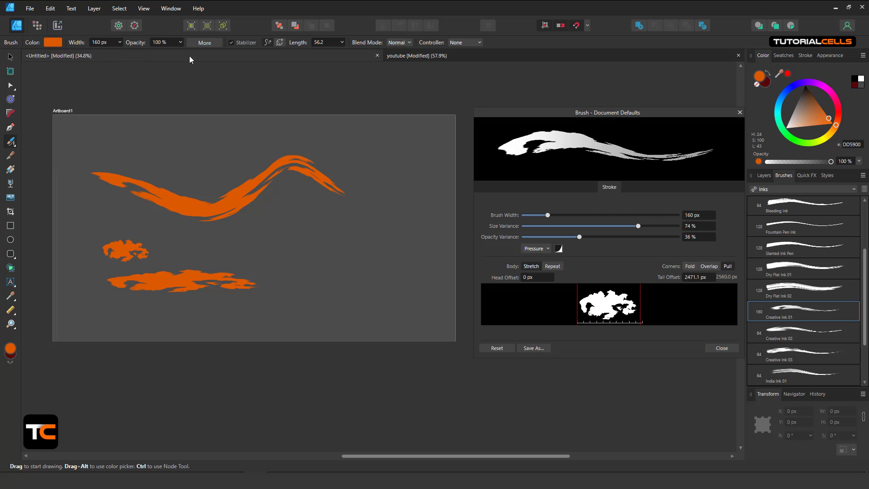
click(231, 42)
mouse_move(347, 165)
mouse_down()
mouse_move(422, 164)
mouse_move(425, 286)
mouse_move(338, 286)
mouse_up()
scroll(397, 246, up, 1)
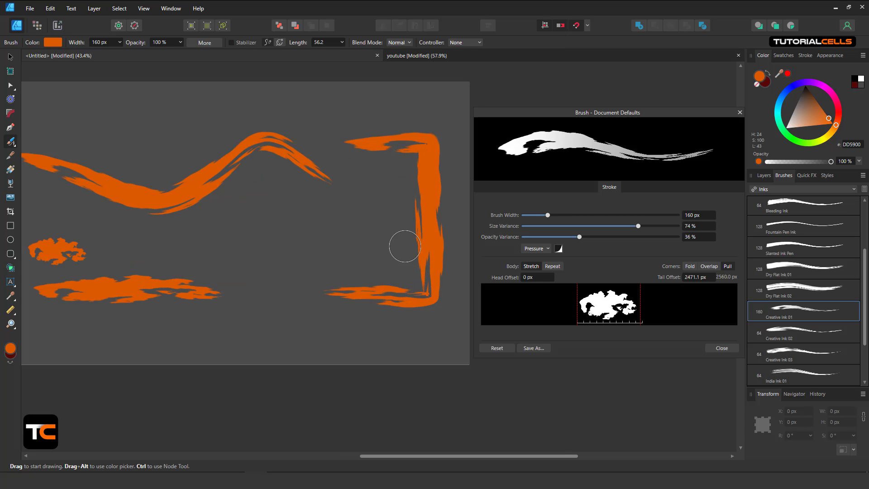
drag(404, 247, 374, 255)
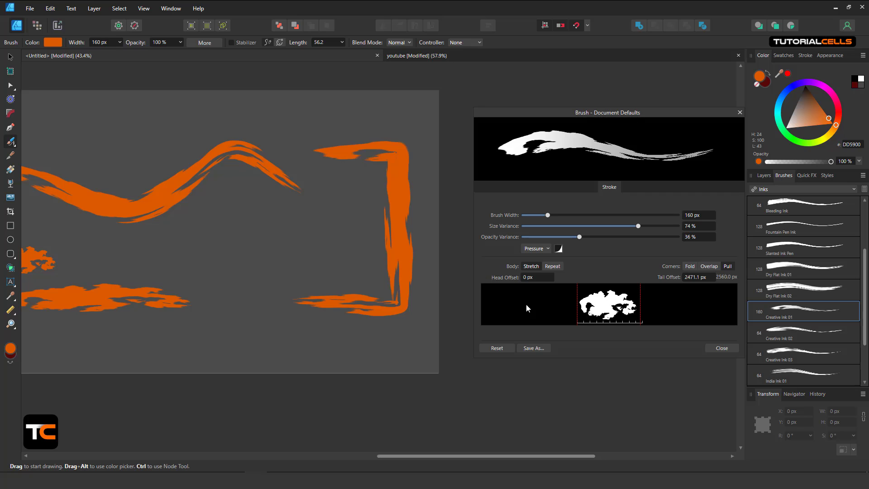
Select the three-sided stroke and compare the Fold, Overlap and Pull corner modes, ending on Pull.
click(691, 267)
click(727, 266)
click(11, 56)
click(384, 228)
drag(390, 222, 388, 221)
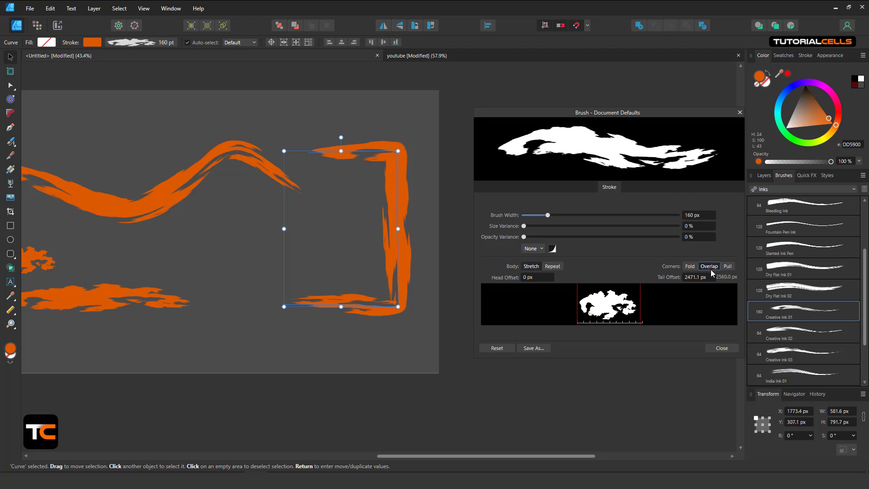
click(727, 266)
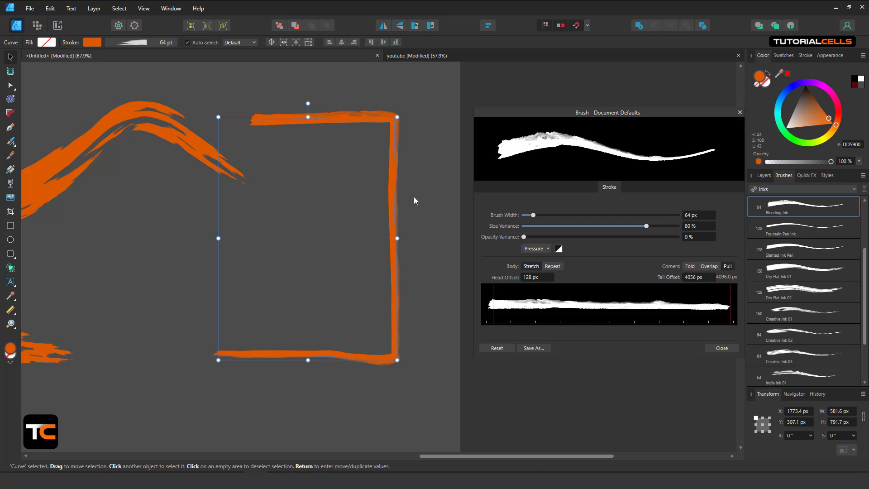
Try a 795.2 px head offset and 2430.6 px tail offset on the Bleeding Ink stroke, comparing Overlap, Fold and Pull corners.
click(709, 266)
drag(494, 297, 539, 300)
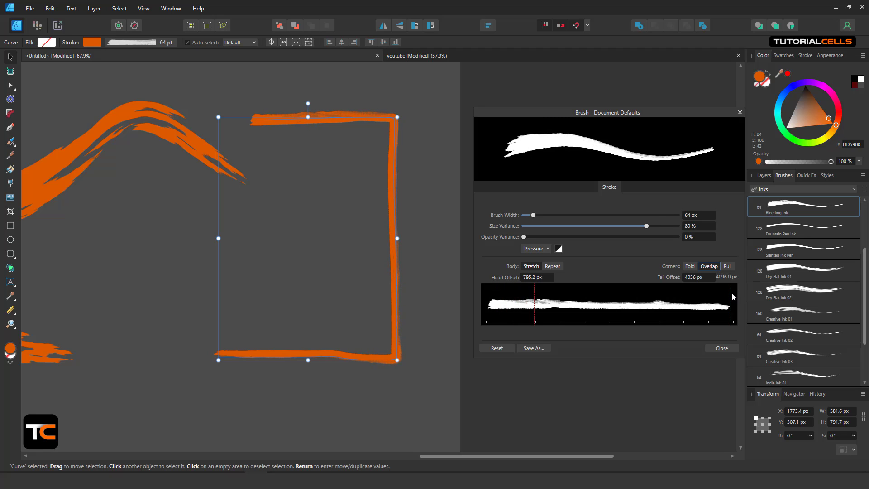
drag(729, 292, 632, 294)
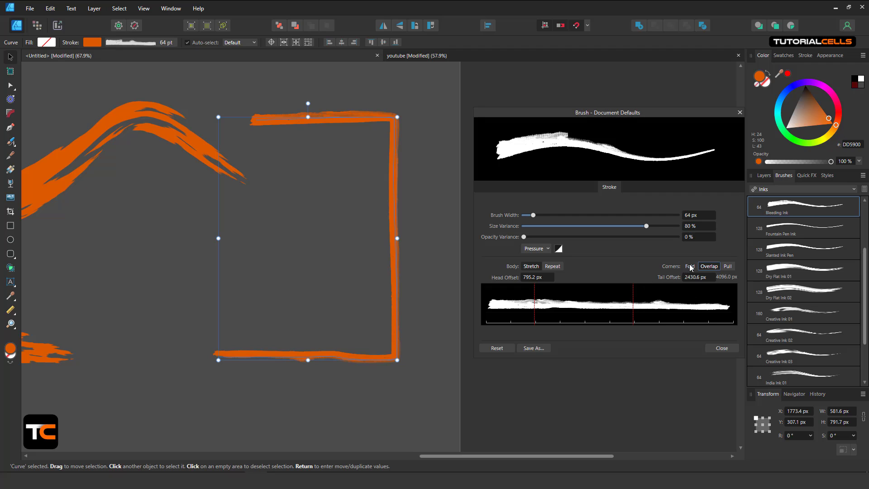
click(727, 266)
click(689, 266)
click(727, 266)
Set the head offset to 0 px and tail offset to 4058.5 px, then reset the brush settings and close the dialog.
drag(632, 303, 677, 300)
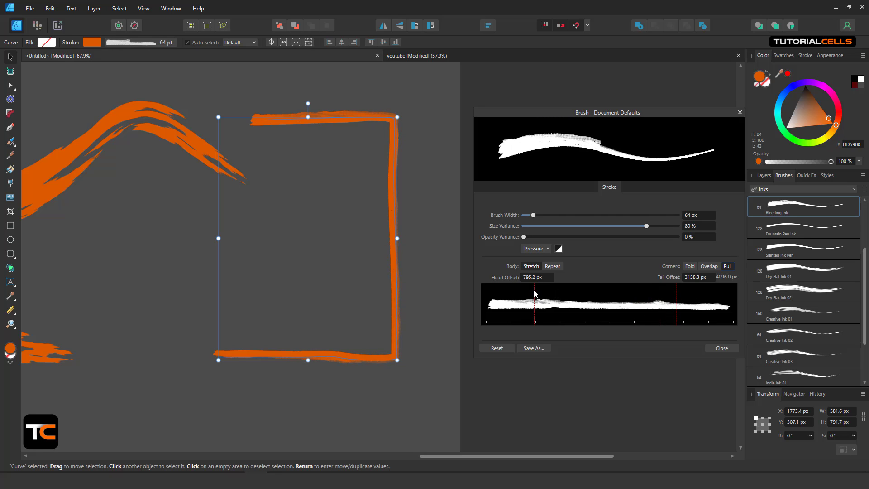
mouse_move(534, 296)
mouse_down()
mouse_move(640, 293)
mouse_move(511, 294)
mouse_move(484, 285)
mouse_up()
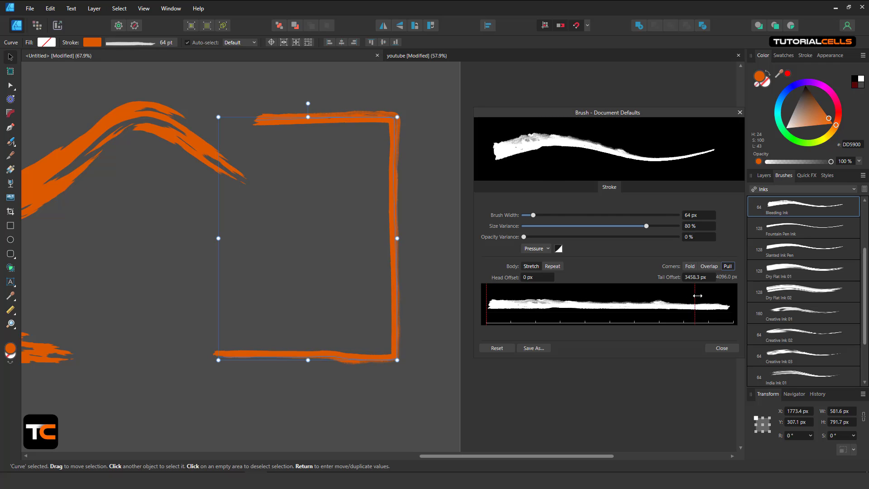
drag(677, 297, 726, 291)
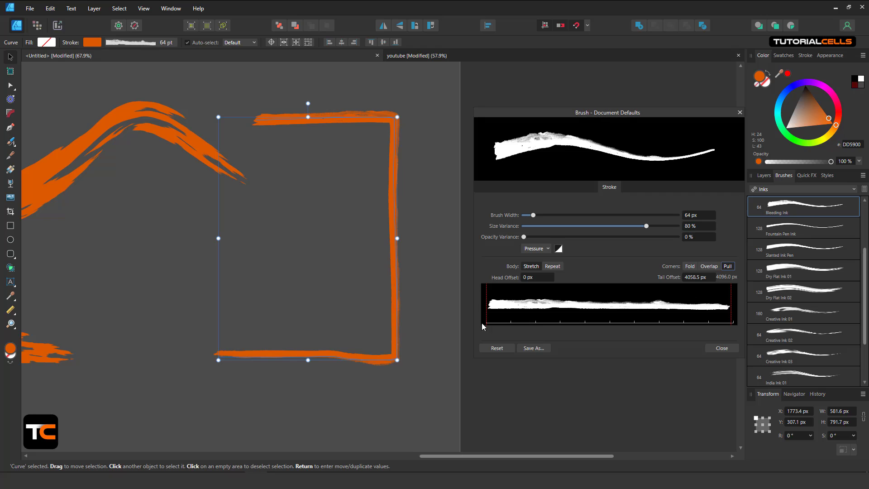
click(492, 354)
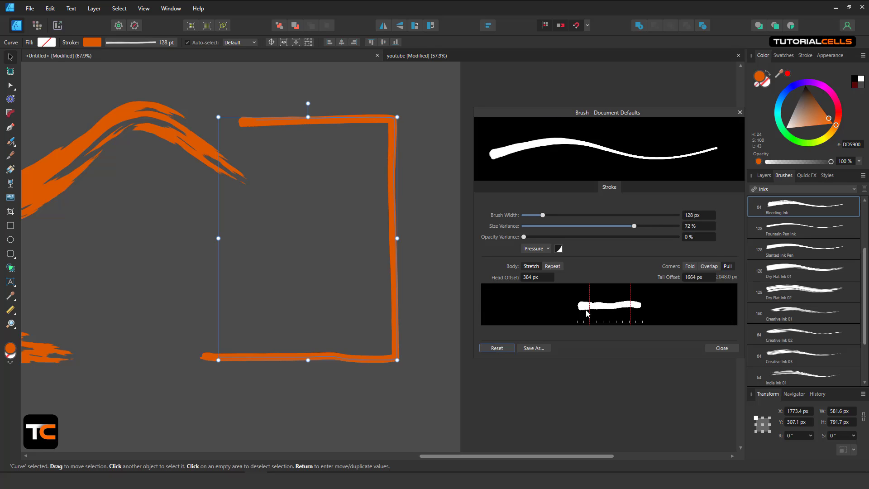
click(740, 112)
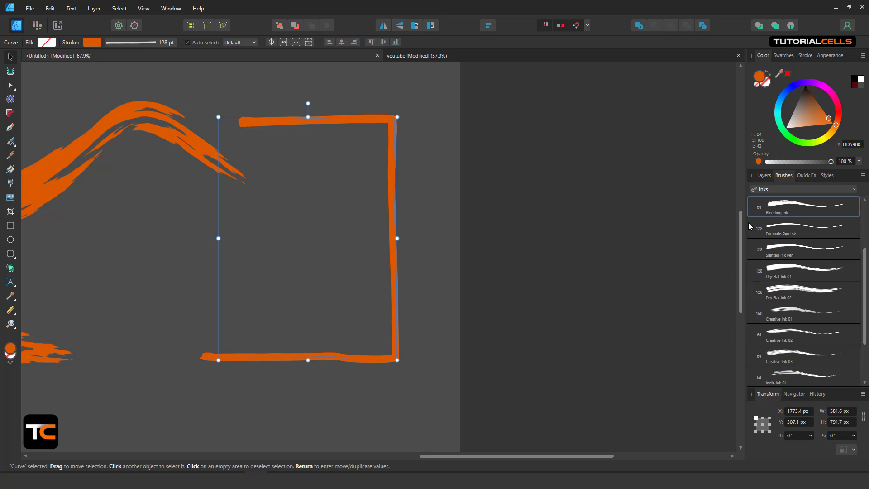
Delete all the painted strokes so that the artboard is empty.
scroll(394, 204, down, 3)
scroll(438, 213, left, 3)
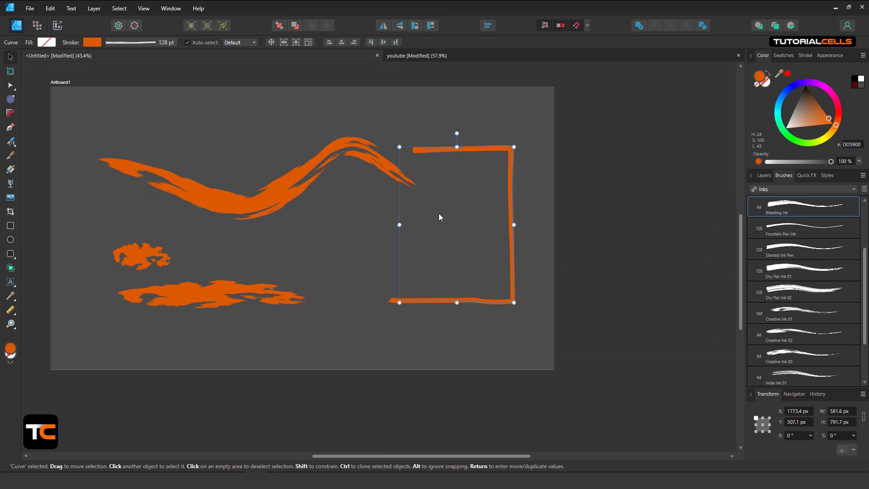
key(Delete)
key(Delete)
key(Delete)
key(Delete)
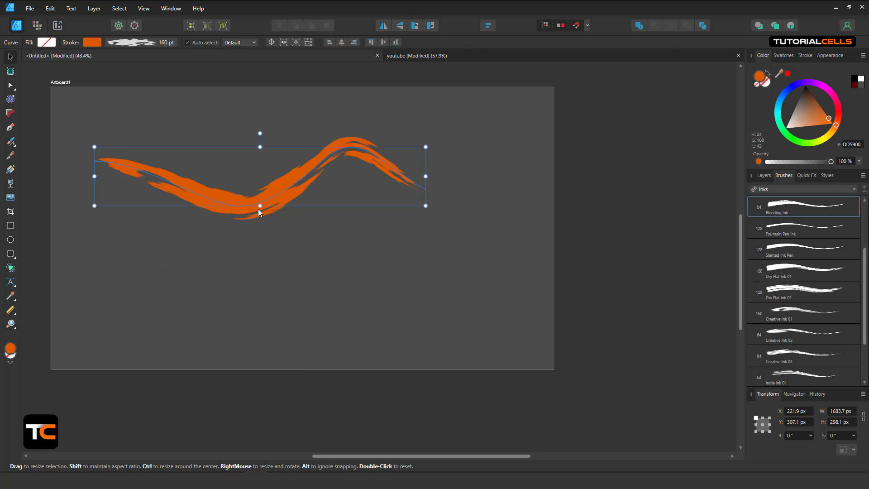
scroll(317, 210, left, 1)
scroll(343, 211, left, 2)
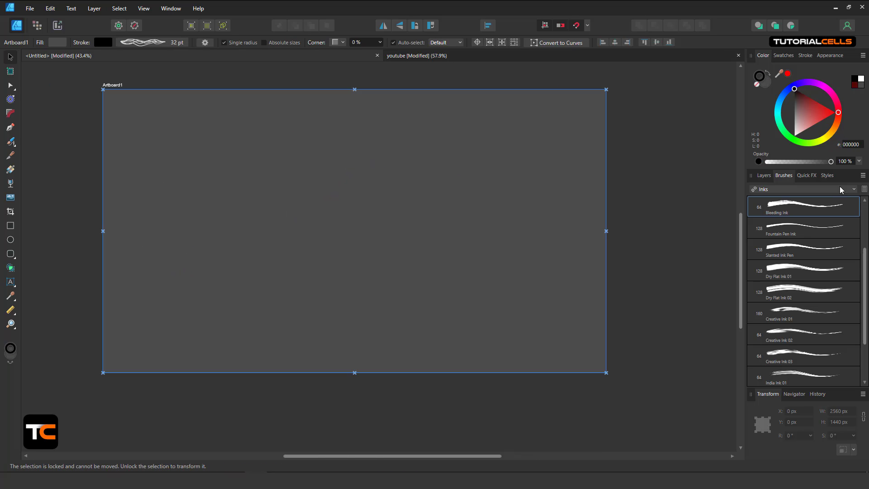
Look through the brush category commands and the brush files offered for import, then leave without importing.
click(862, 175)
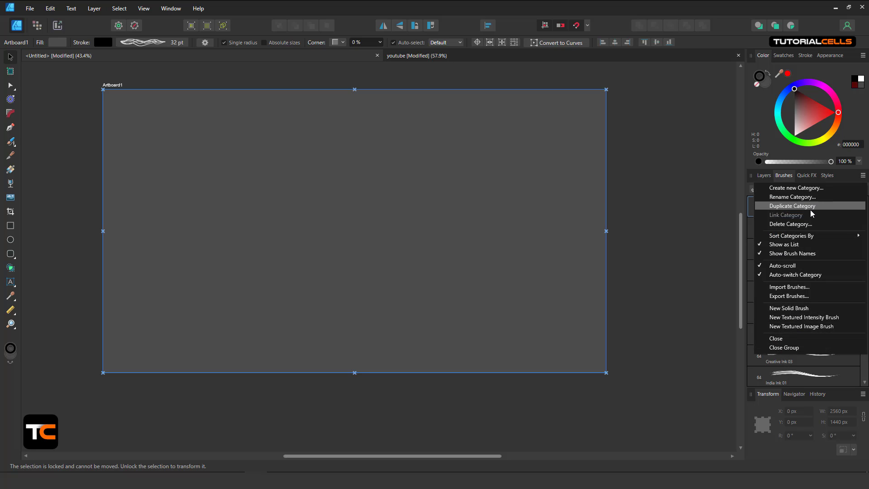
mouse_move(797, 239)
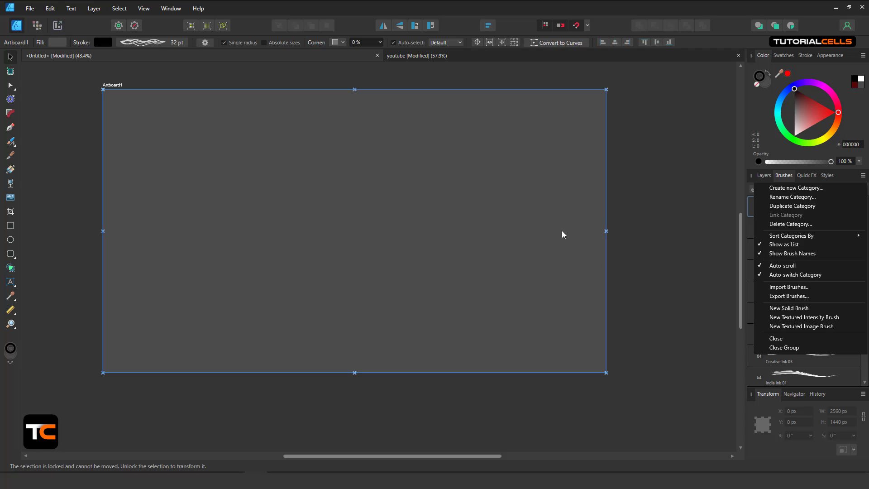
click(797, 286)
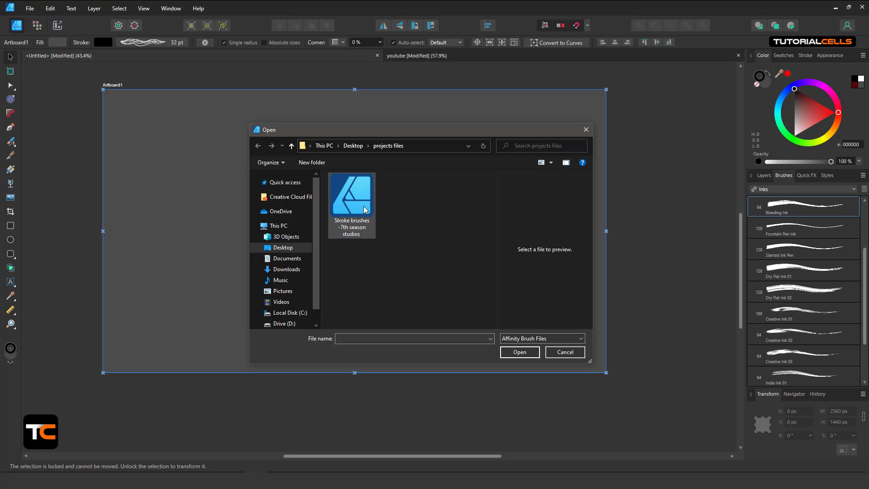
click(563, 353)
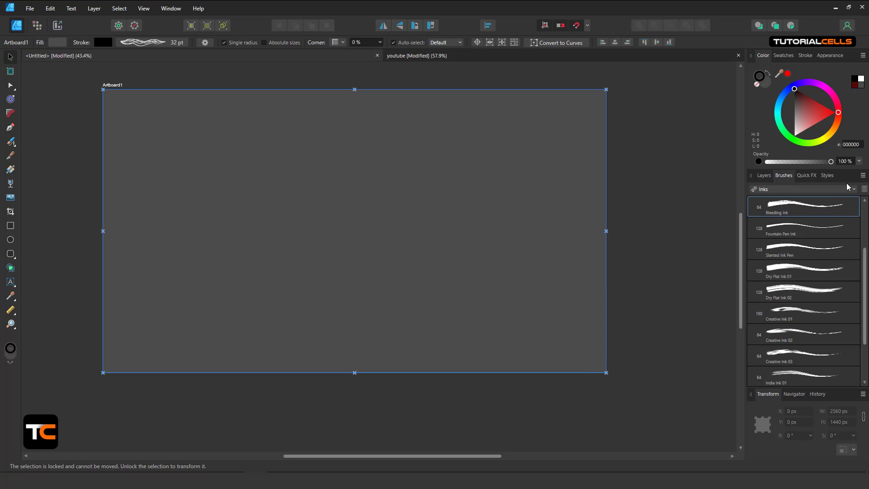
Look at the commands for creating new brushes, then switch the brush category to my Brushes.
click(863, 175)
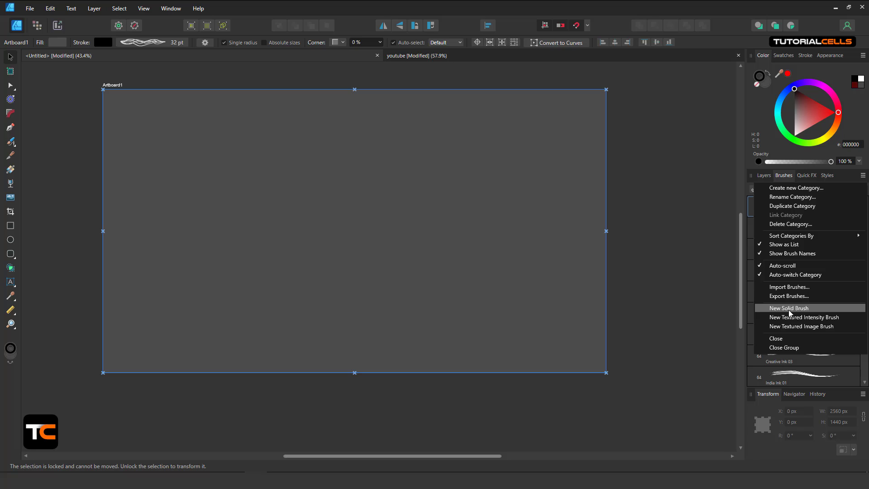
click(718, 288)
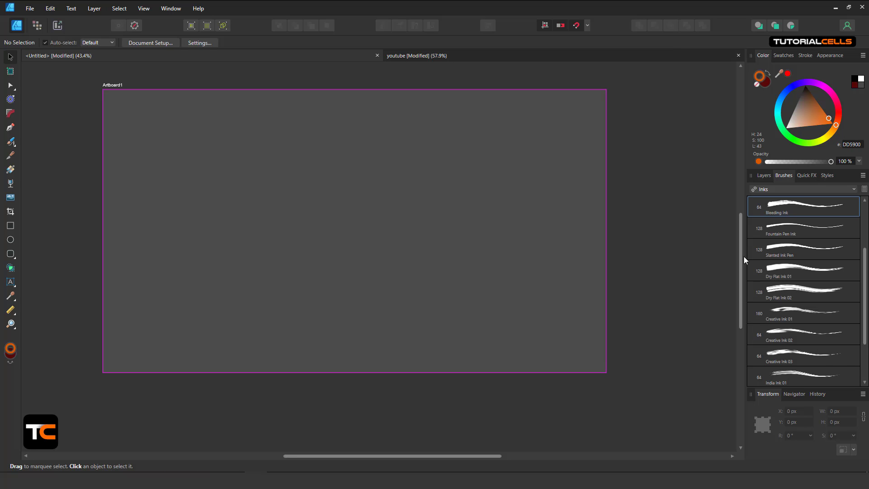
click(808, 190)
click(784, 263)
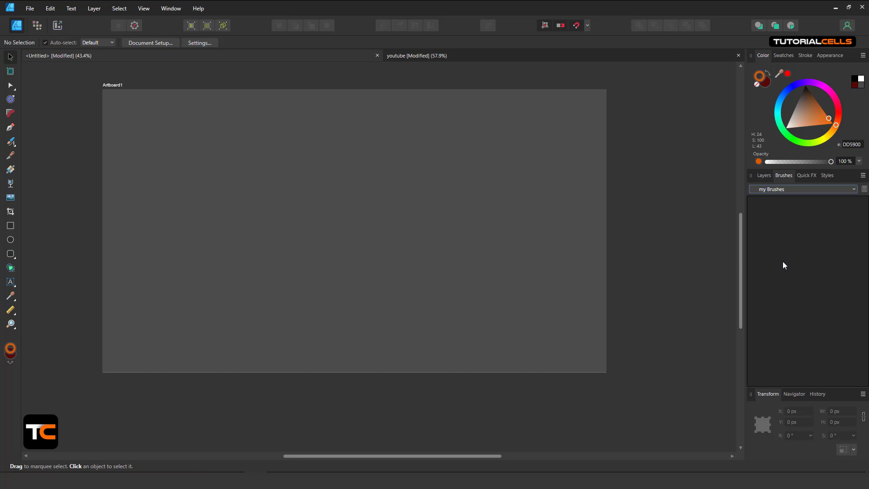
Add a new solid brush to my Brushes and set its width to 57.3 px and size variance to 59%.
click(863, 190)
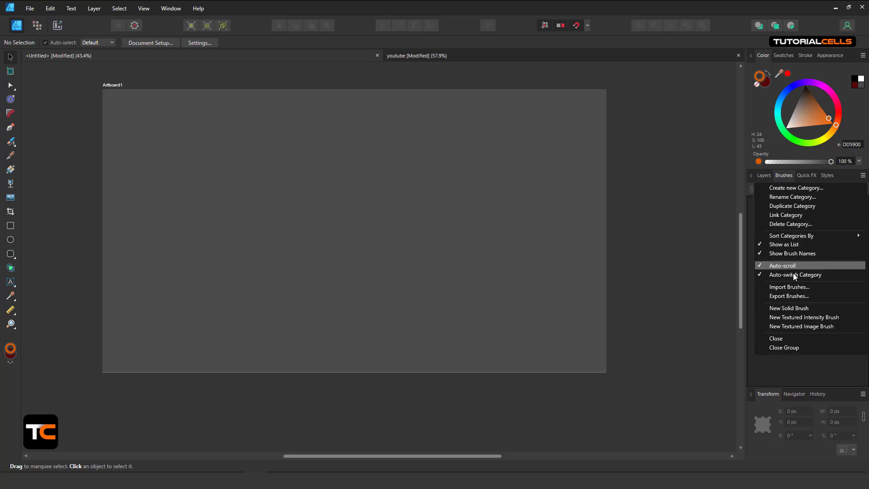
click(800, 309)
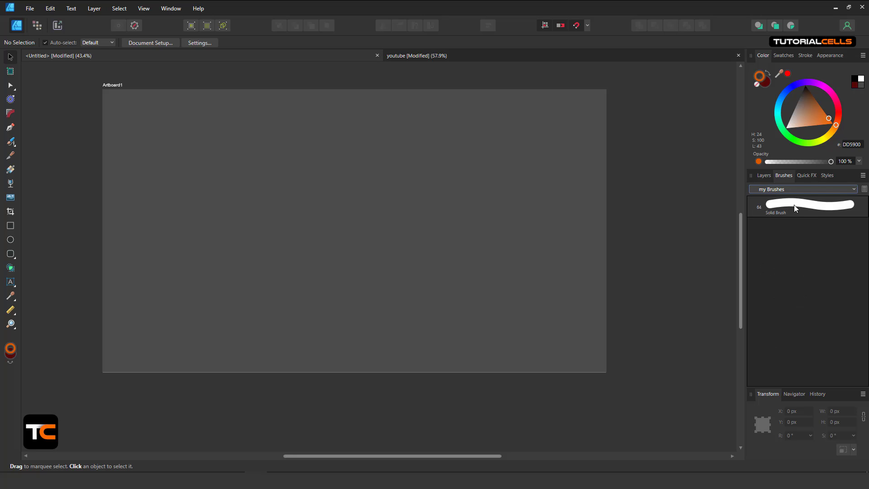
double_click(825, 207)
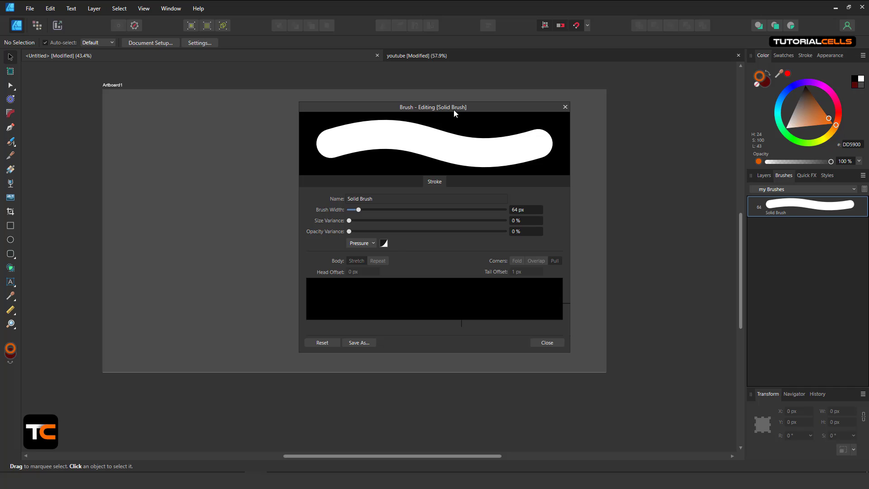
drag(453, 110, 484, 111)
mouse_move(393, 213)
mouse_down()
mouse_move(487, 223)
mouse_move(471, 222)
mouse_up()
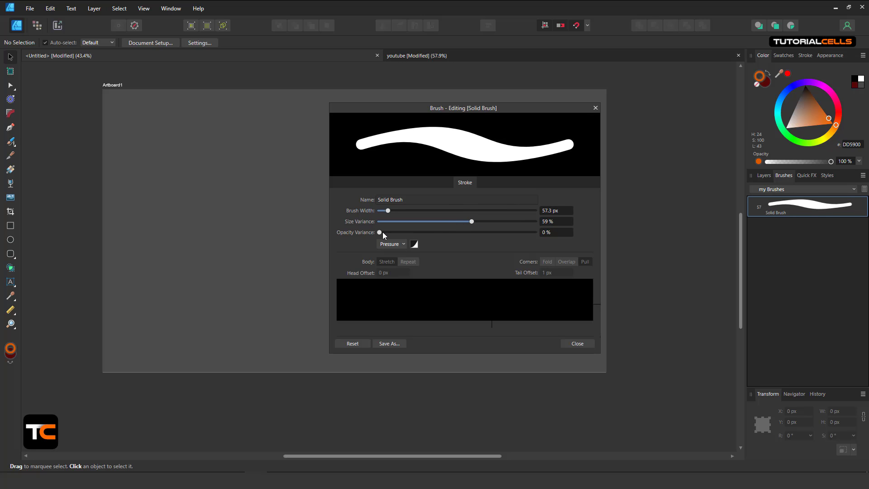
mouse_move(382, 231)
mouse_down()
mouse_move(419, 233)
mouse_move(381, 233)
mouse_up()
click(594, 108)
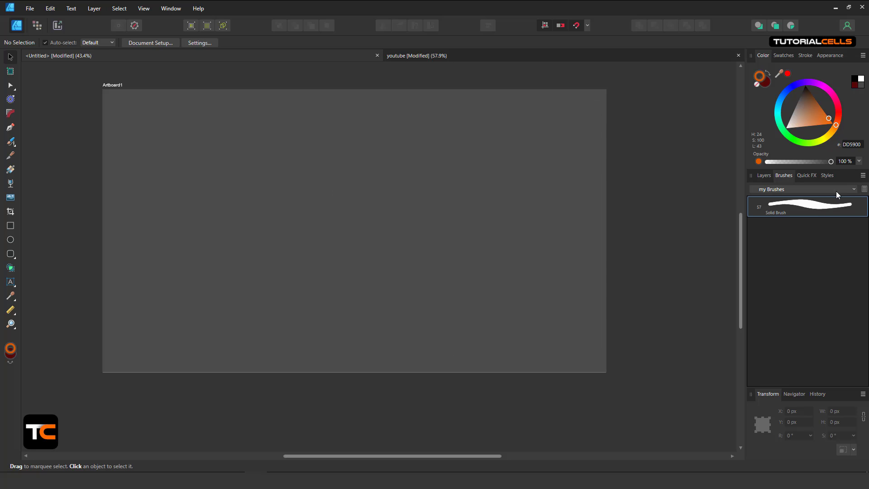
Create a new textured intensity brush in my Brushes from the slice1 PNG in the projects files folder.
click(863, 176)
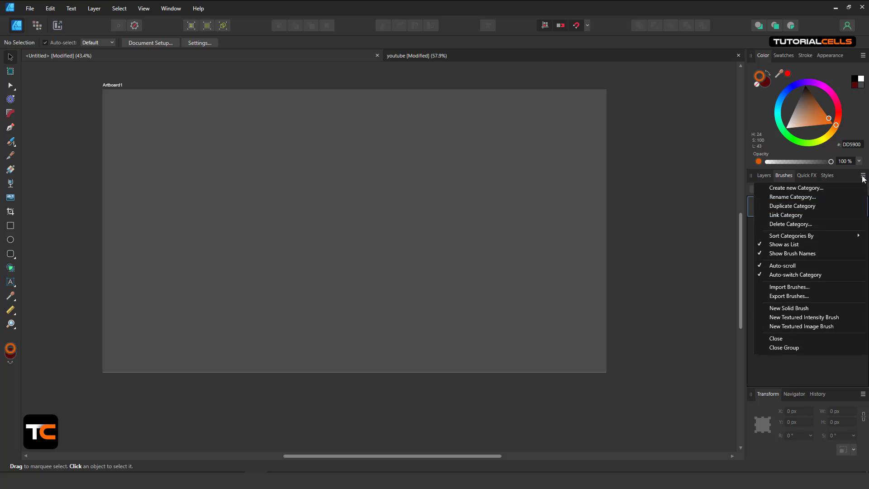
click(796, 319)
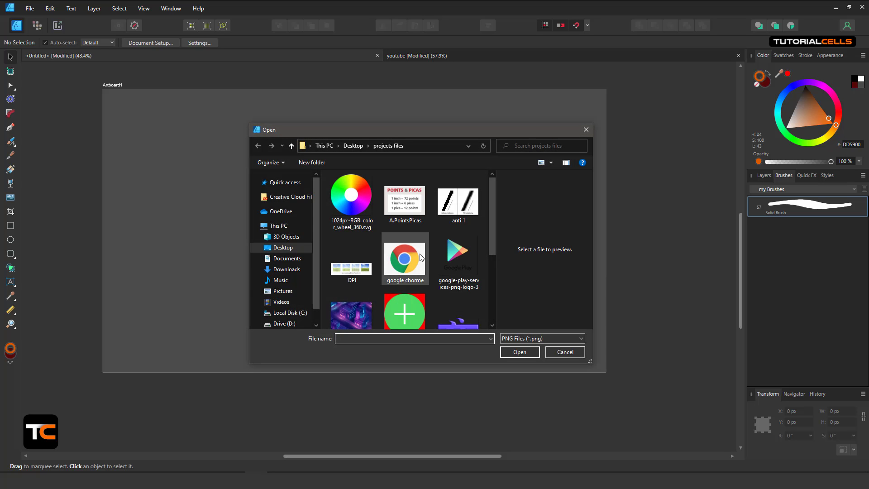
drag(388, 128, 384, 121)
scroll(399, 290, down, 3)
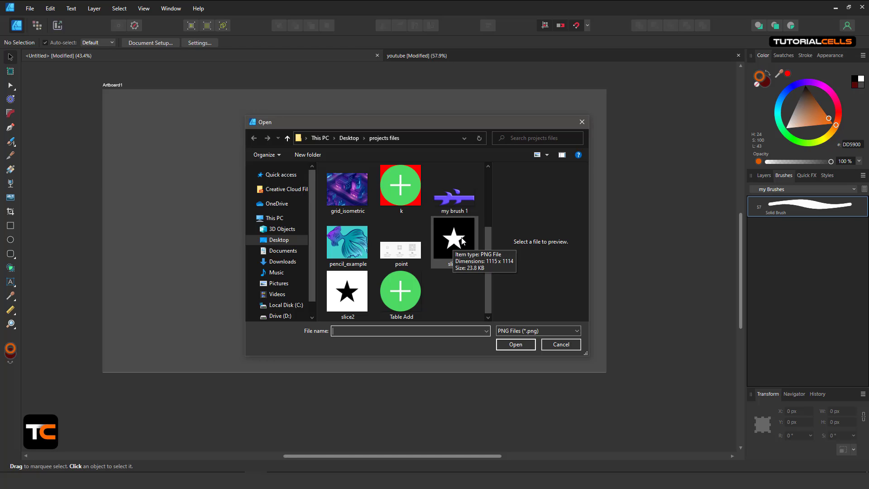
double_click(454, 239)
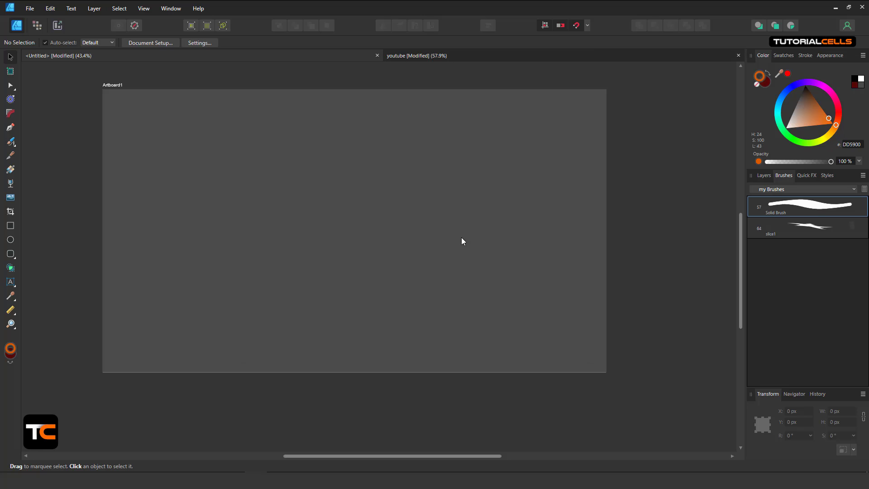
With the slice1 brush settings open, paint a stretched stroke using the Vector Brush Tool, then switch the body to Repeat and paint a looping stroke.
double_click(799, 230)
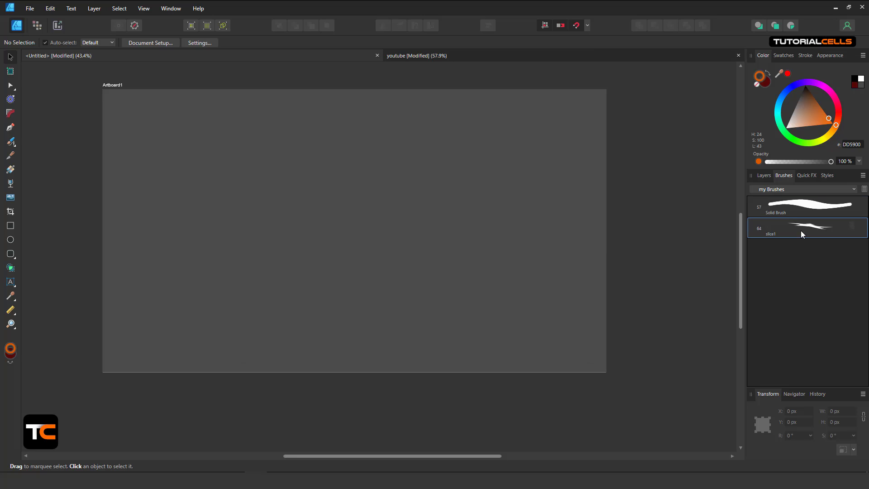
drag(398, 108, 426, 107)
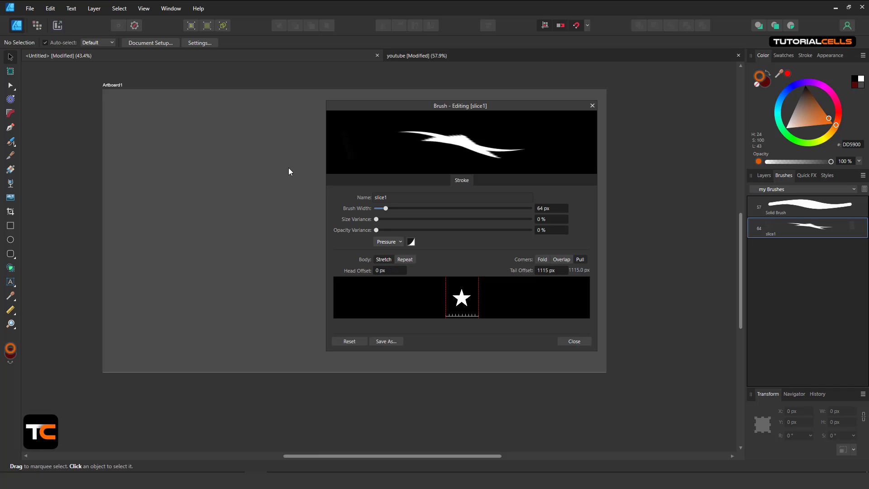
click(11, 142)
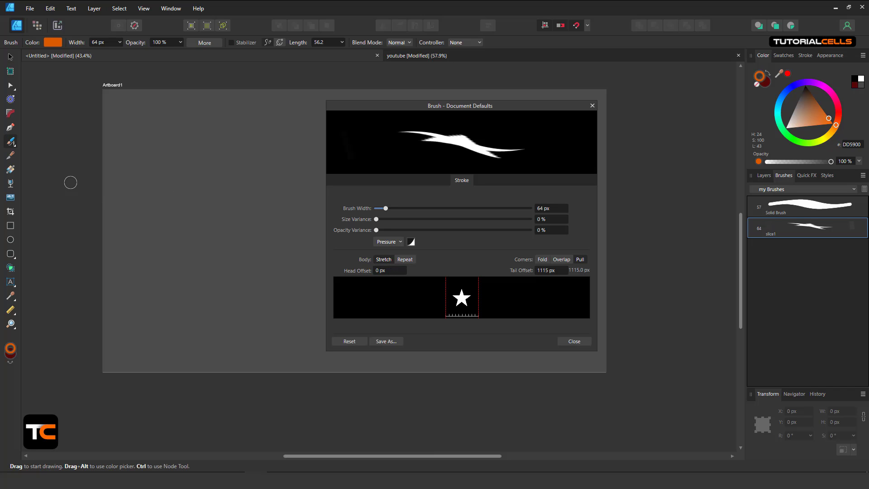
mouse_move(122, 197)
mouse_down()
mouse_move(171, 171)
mouse_move(216, 176)
mouse_move(267, 204)
mouse_up()
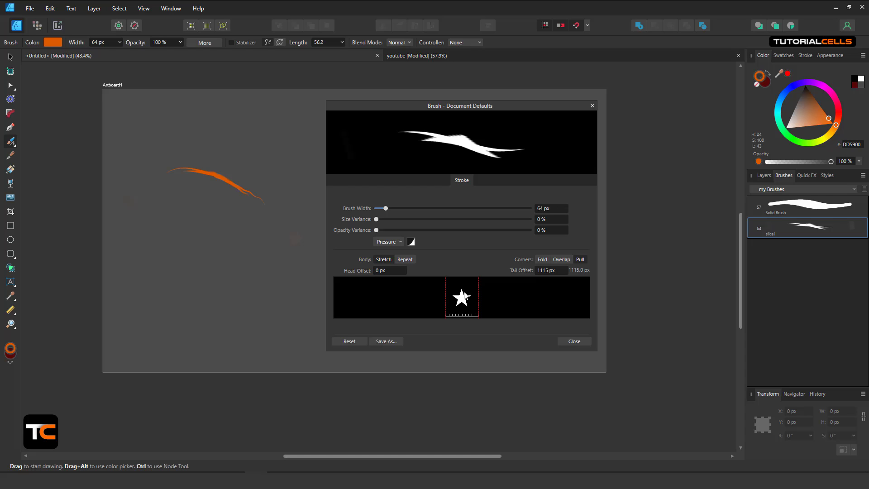
click(409, 261)
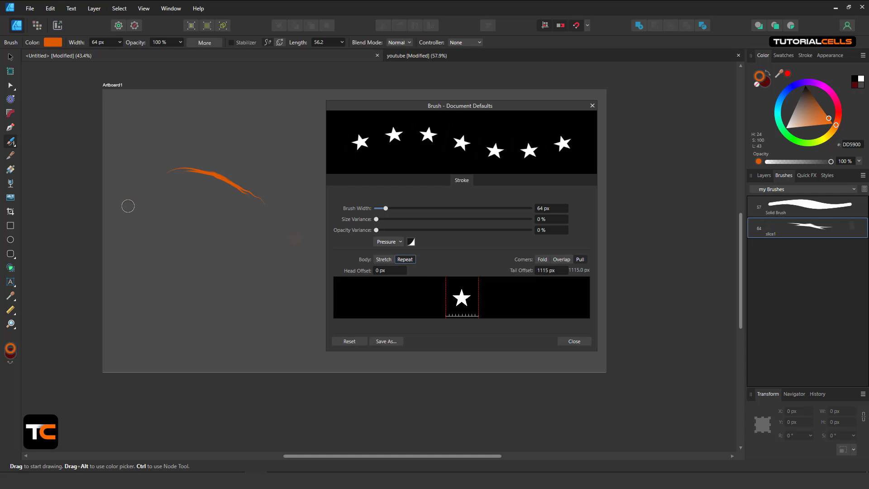
mouse_move(127, 204)
mouse_down()
mouse_move(173, 235)
mouse_move(202, 239)
mouse_move(223, 226)
mouse_move(231, 202)
mouse_move(216, 183)
mouse_move(183, 220)
mouse_move(219, 279)
mouse_move(259, 305)
mouse_up()
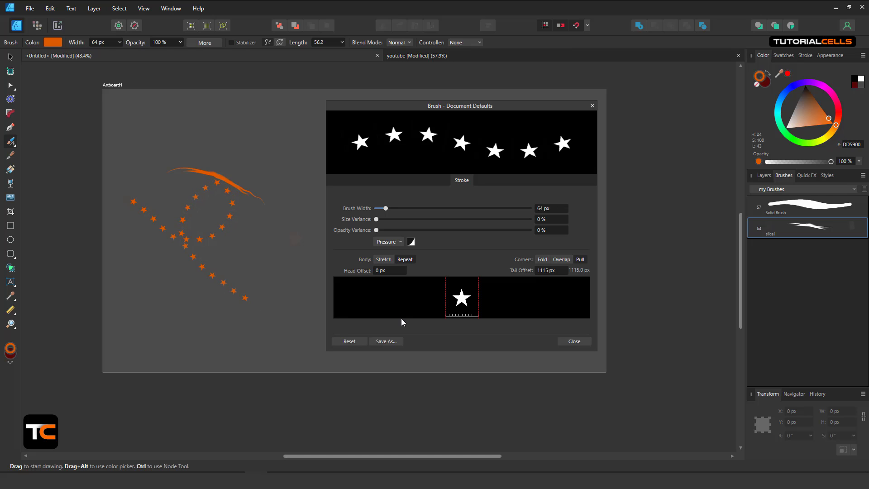
Set the head offset to 387.3 px and tail offset to 650.3 px, then paint dense star strokes at 64 px and 286 px width.
drag(446, 298, 464, 299)
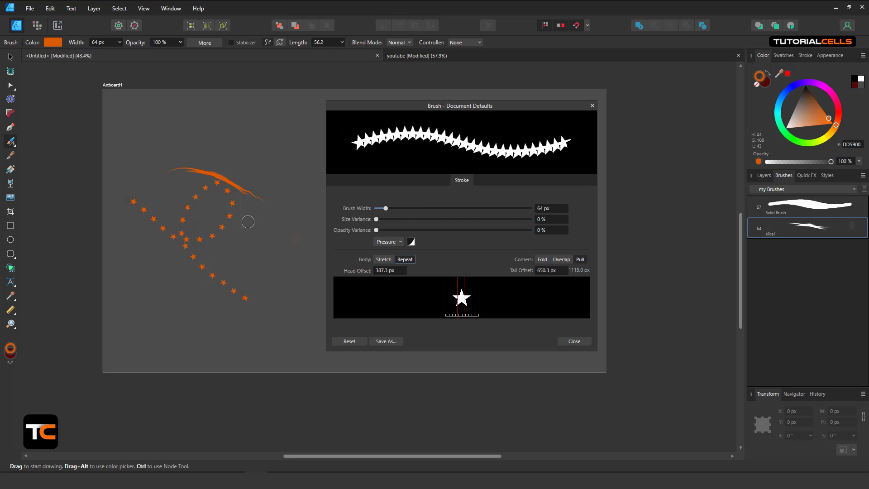
mouse_move(248, 221)
mouse_down()
mouse_move(258, 316)
mouse_move(199, 274)
mouse_up()
drag(386, 208, 419, 210)
mouse_move(195, 109)
mouse_down()
mouse_move(260, 196)
mouse_move(264, 235)
mouse_move(229, 274)
mouse_up()
Set the head offset to 0 px and tail offset to 1115 px, paint a large star stroke, and try the corner styles, ending on Pull.
mouse_move(457, 291)
mouse_down()
mouse_move(435, 288)
mouse_move(478, 284)
mouse_up()
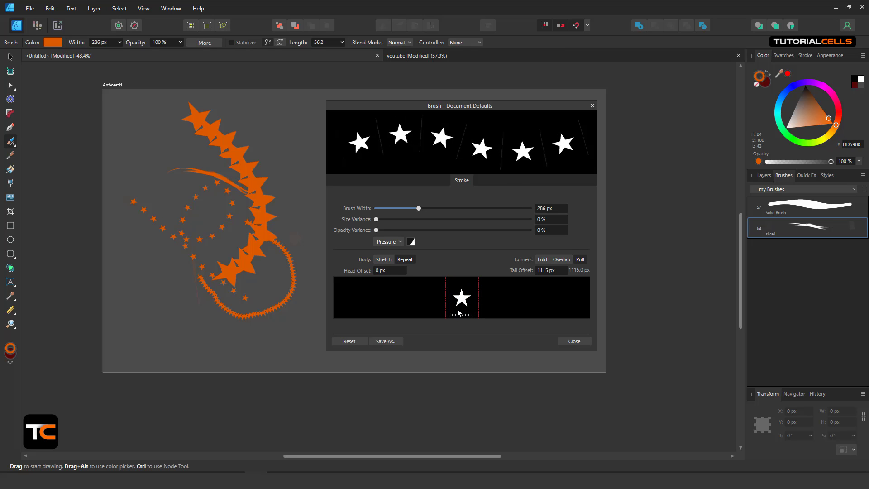
mouse_move(293, 156)
mouse_down()
mouse_move(292, 296)
mouse_move(183, 299)
mouse_up()
click(542, 259)
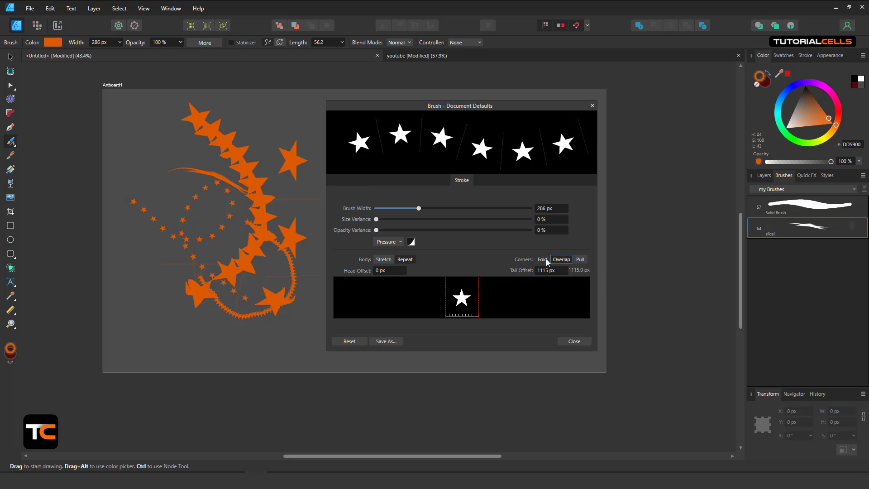
click(579, 261)
click(590, 110)
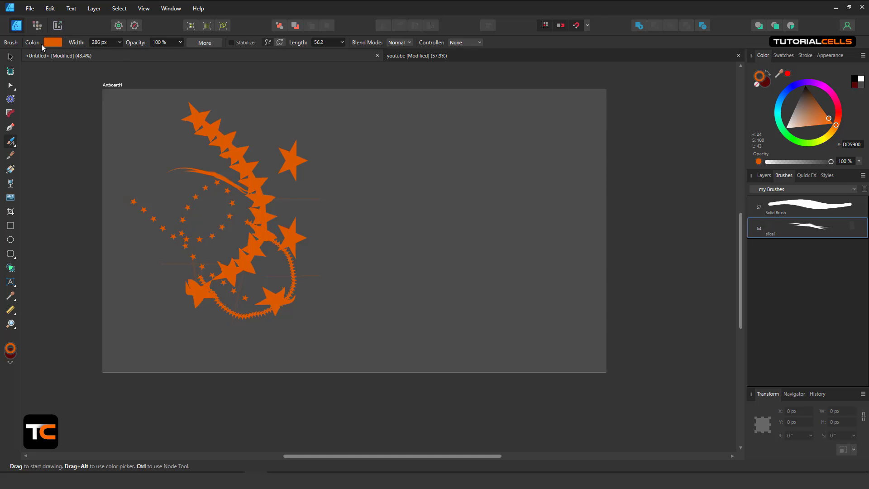
Set the brush color to blue 0600B3 and paint several strokes of large stars across the empty side of the artboard.
click(53, 42)
click(95, 134)
mouse_move(371, 140)
mouse_down()
mouse_move(402, 163)
mouse_move(428, 200)
mouse_move(424, 293)
mouse_move(359, 246)
mouse_move(472, 180)
mouse_up()
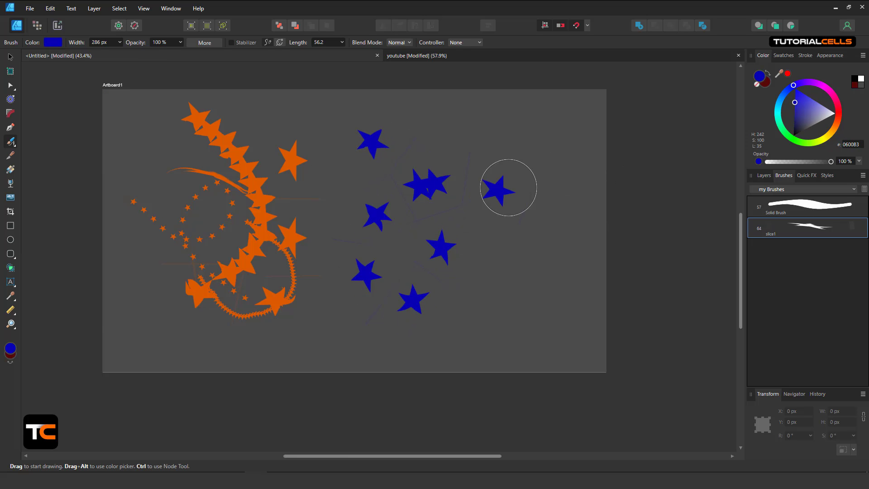
scroll(477, 206, up, 3)
scroll(475, 205, down, 3)
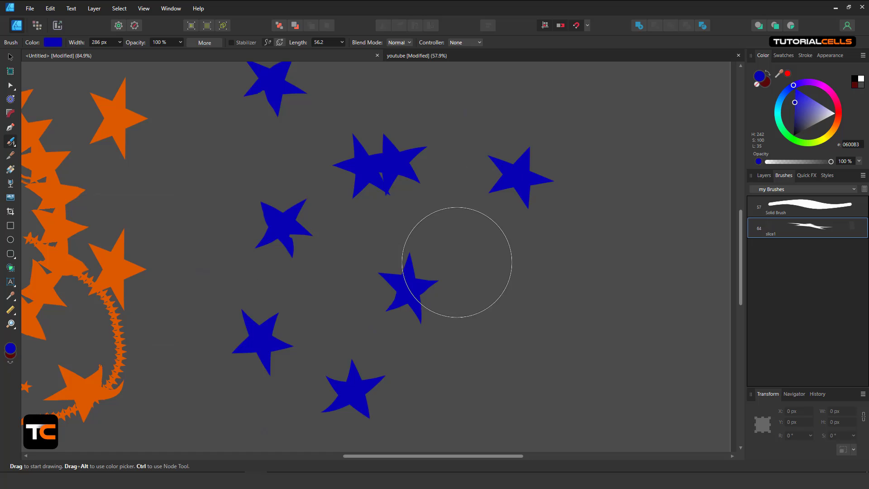
drag(495, 211, 498, 147)
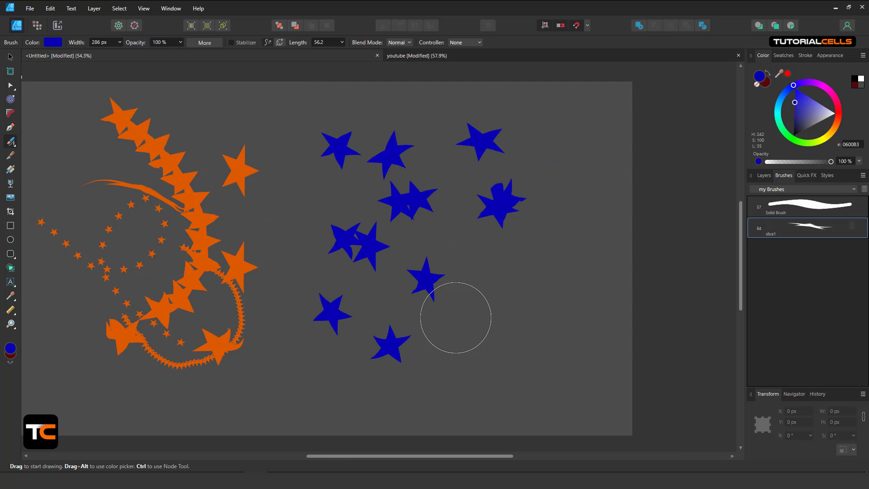
drag(488, 299, 520, 283)
drag(574, 229, 591, 163)
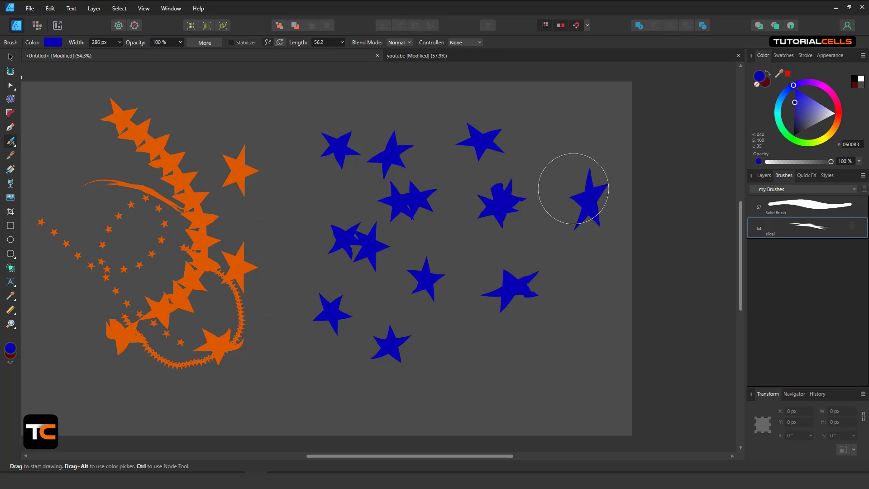
Edit the slice1 brush in my Brushes so that its body is set to Repeat.
double_click(795, 230)
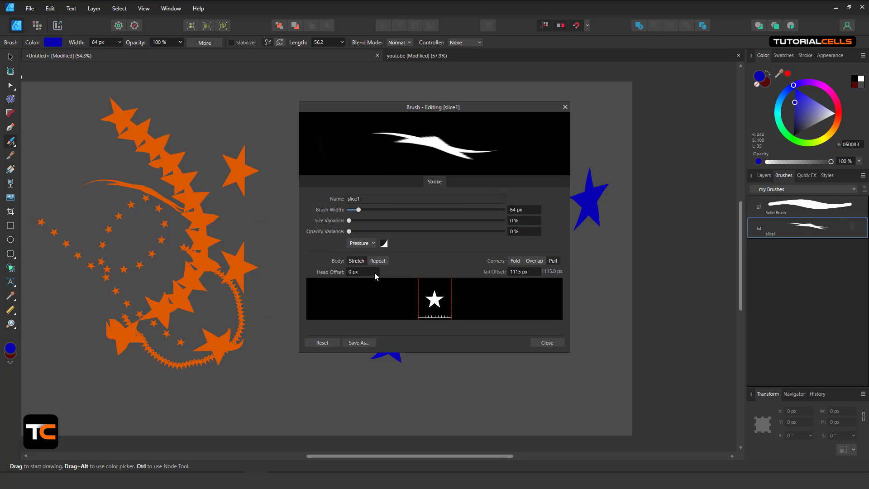
click(378, 261)
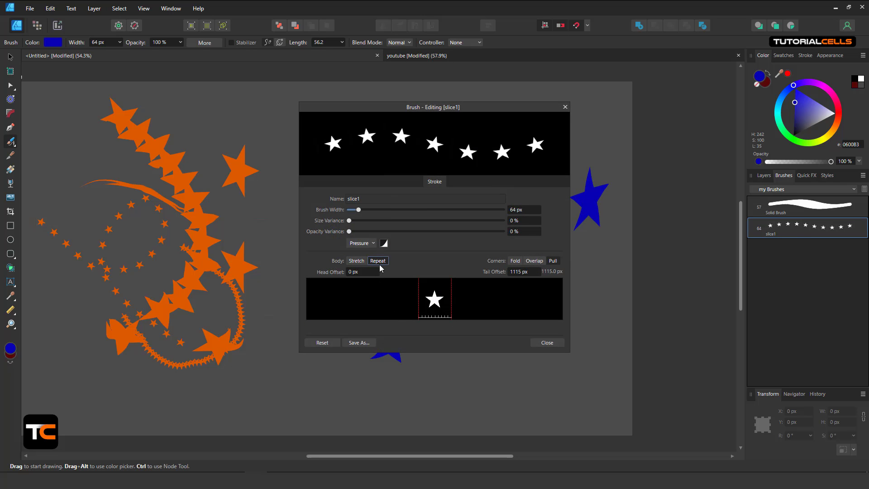
click(546, 342)
Paint long curving strokes of small blue stars across the artboard with the 64 px slice1 brush.
mouse_move(549, 194)
mouse_down()
mouse_move(499, 276)
mouse_move(273, 279)
mouse_up()
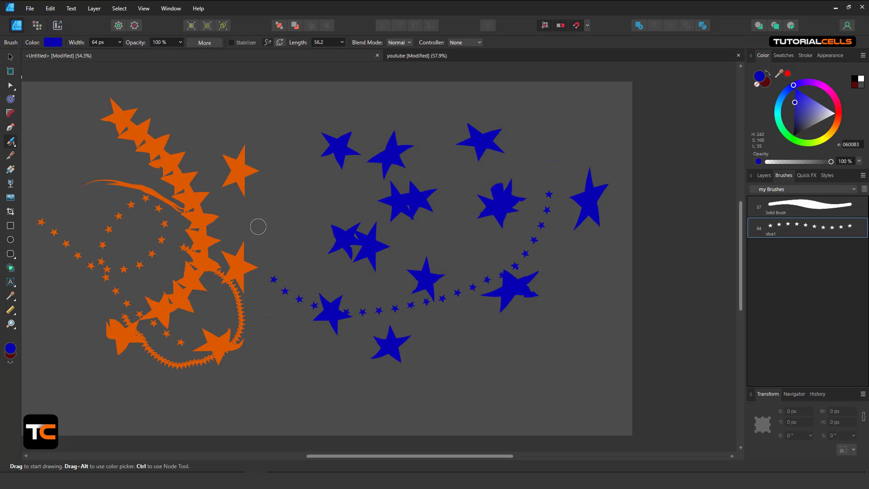
drag(258, 226, 269, 264)
scroll(506, 205, down, 2)
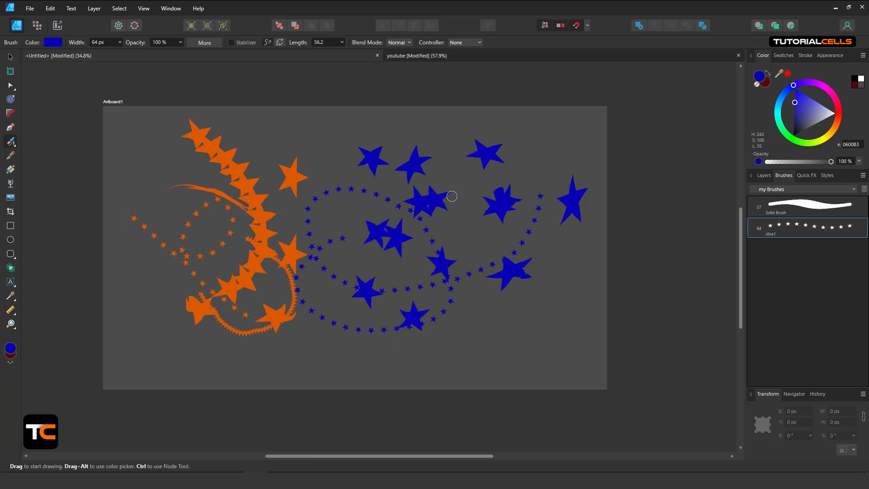
scroll(452, 196, up, 2)
Undo all the blue and orange star strokes until the artboard is empty.
click(11, 57)
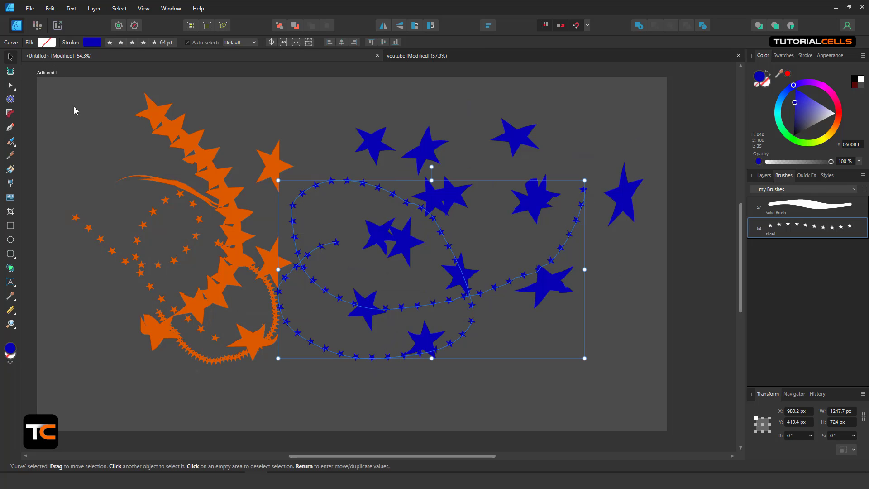
key(ctrl+z)
key(ctrl+z)
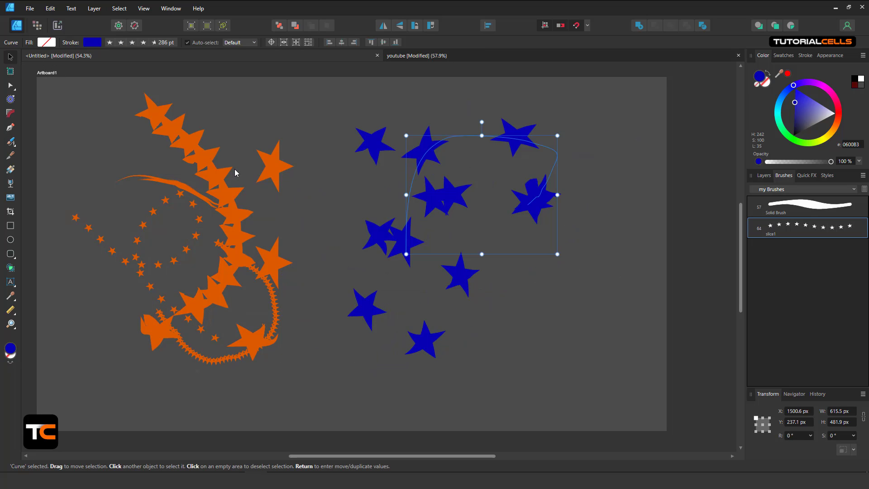
key(ctrl+z)
key(ctrl+z)
key(ctrl+z)
key(ctrl+z)
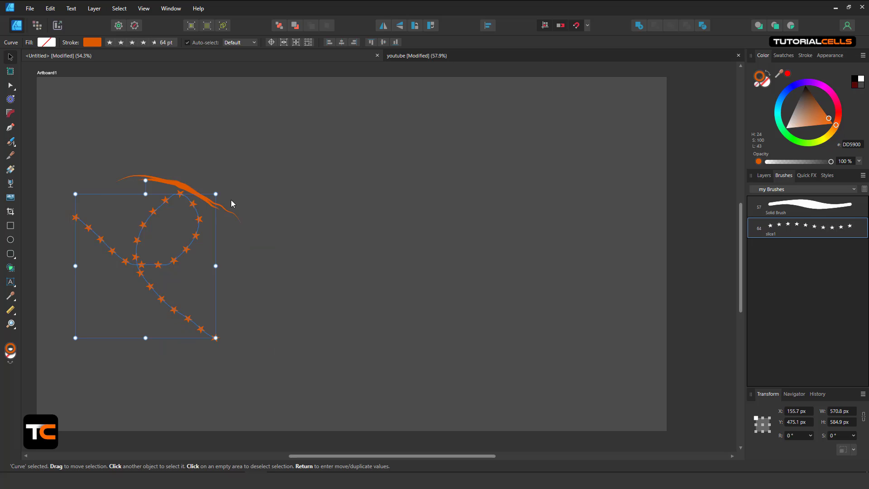
key(ctrl+z)
key(ctrl+z)
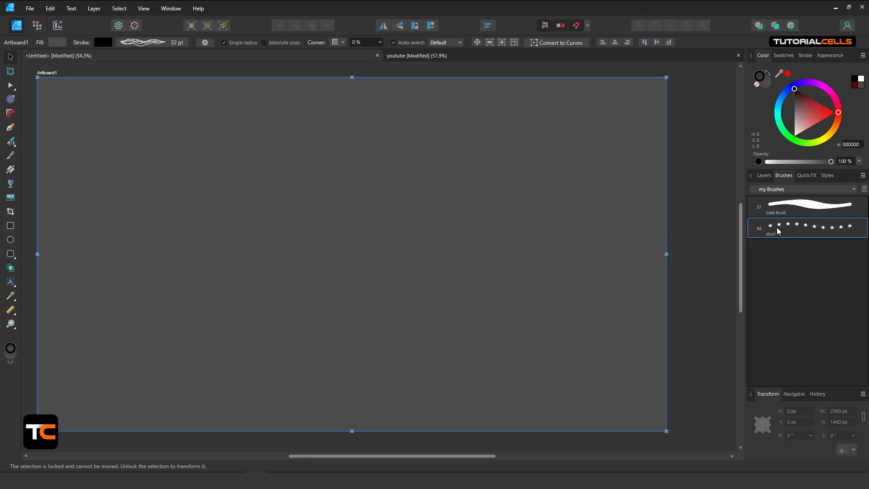
Create another textured intensity brush in my Brushes from the slice2 PNG in the projects files folder.
click(862, 175)
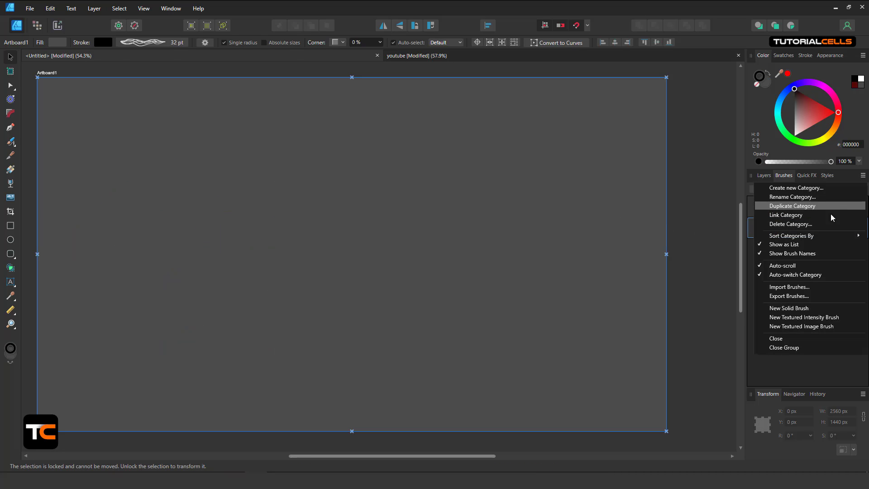
click(770, 320)
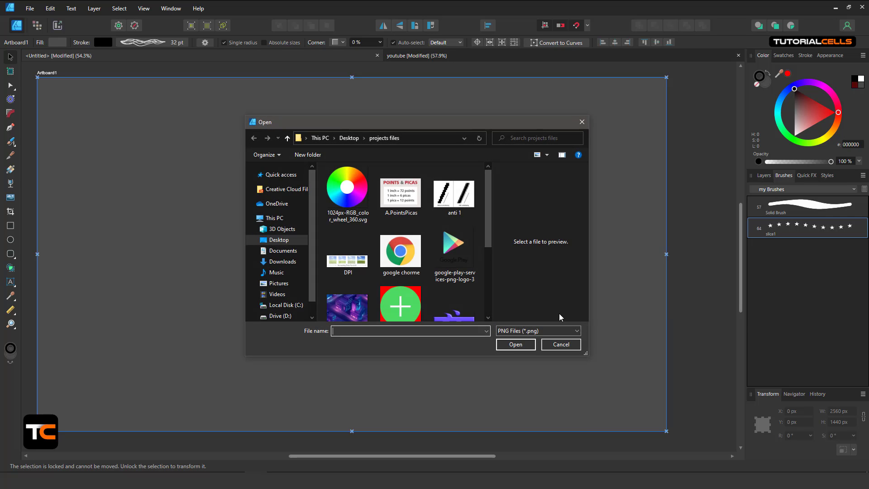
scroll(427, 291, down, 5)
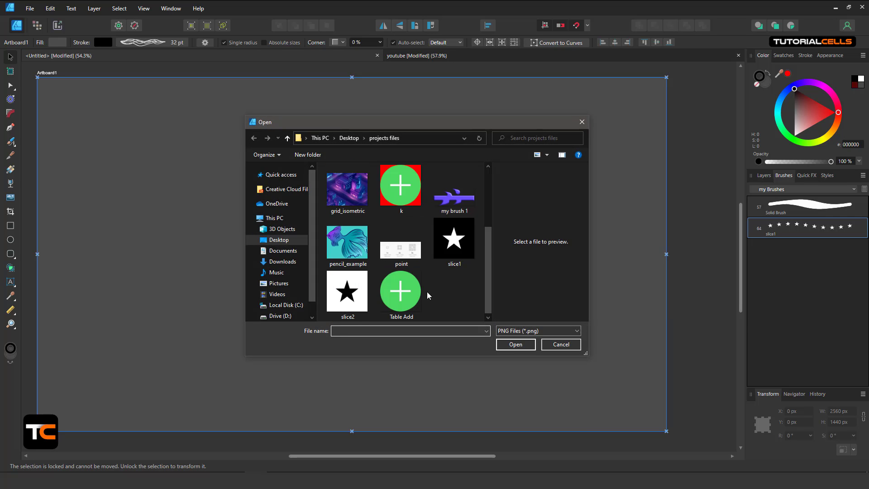
double_click(336, 295)
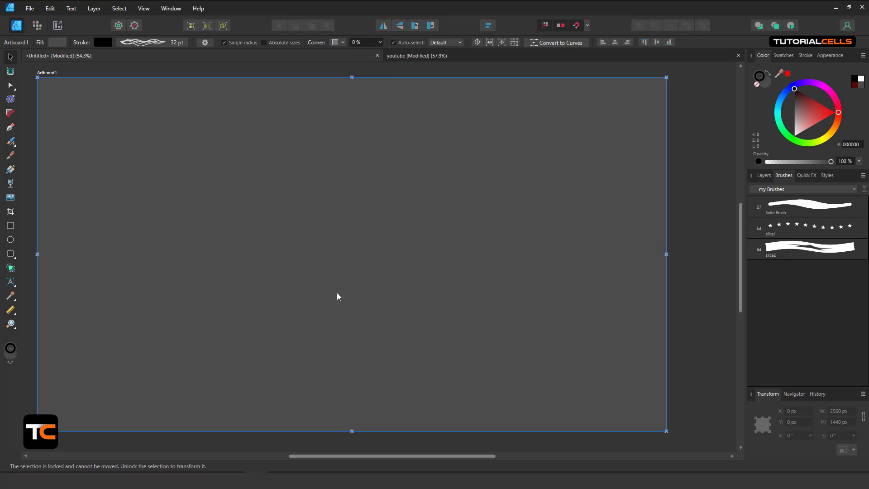
Set the slice2 brush's body to Repeat and paint a blue V-shaped stroke on the artboard with the Vector Brush Tool.
double_click(793, 251)
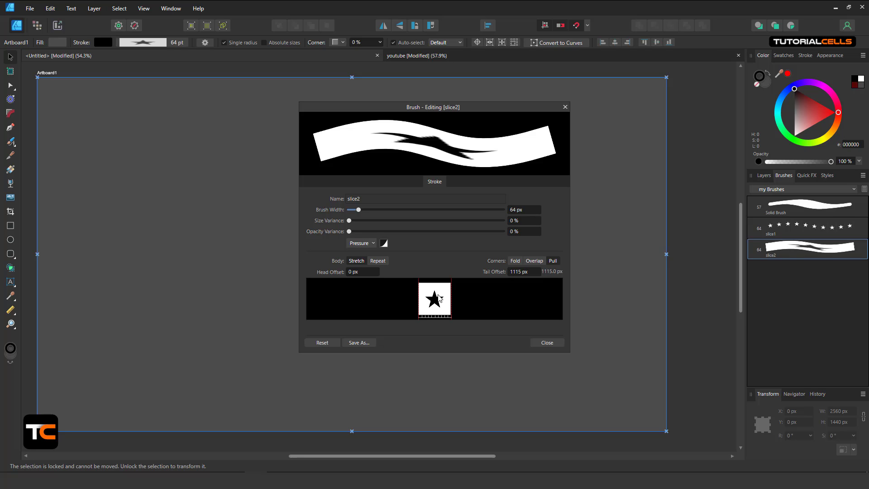
click(379, 260)
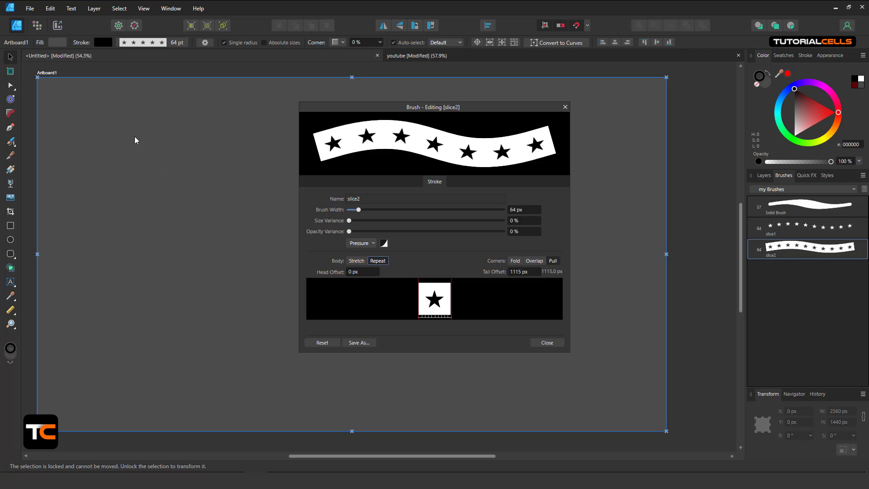
drag(135, 135, 188, 159)
key(b)
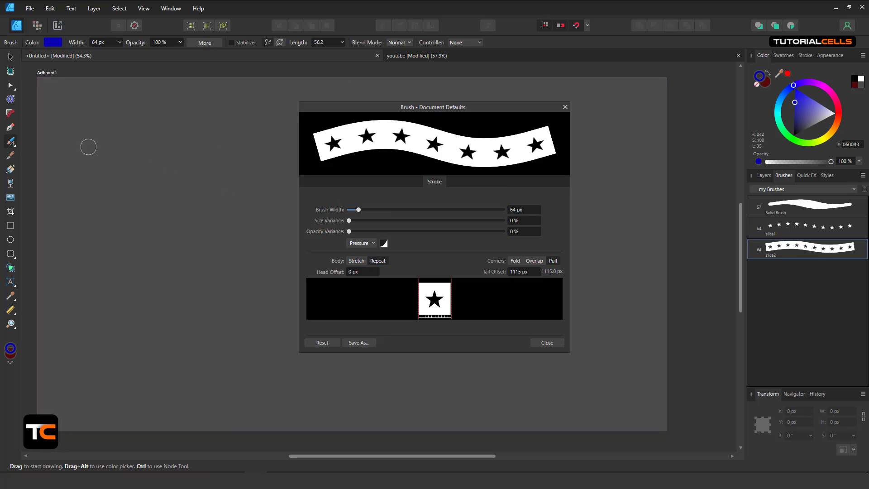
mouse_move(88, 146)
mouse_down()
mouse_move(168, 192)
mouse_move(202, 301)
mouse_move(230, 301)
mouse_move(257, 191)
mouse_up()
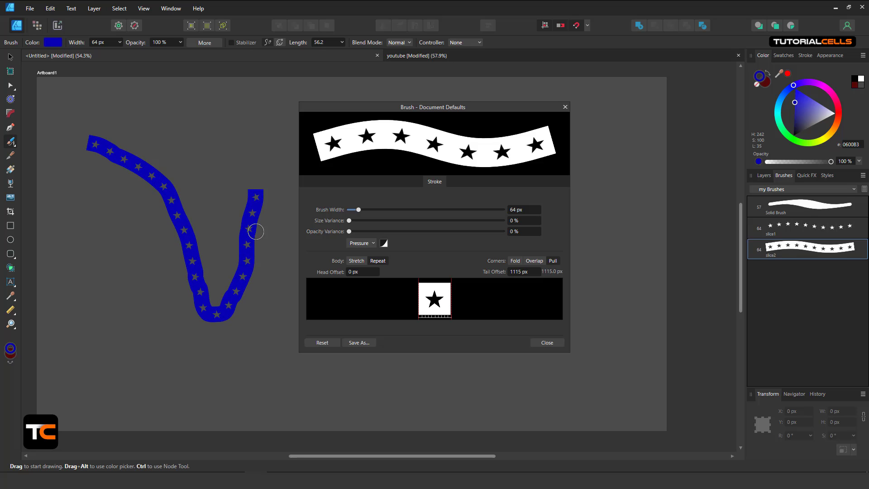
Change the brush color to bright pink FF22D5, paint a stroke crossing the blue one, and close the brush editor.
click(53, 42)
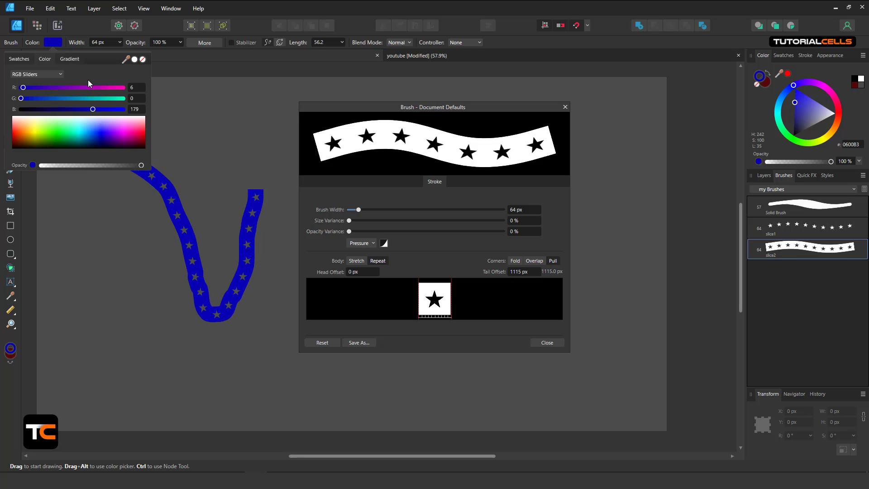
drag(97, 129, 128, 131)
mouse_move(190, 136)
mouse_down()
mouse_move(161, 246)
mouse_move(181, 341)
mouse_up()
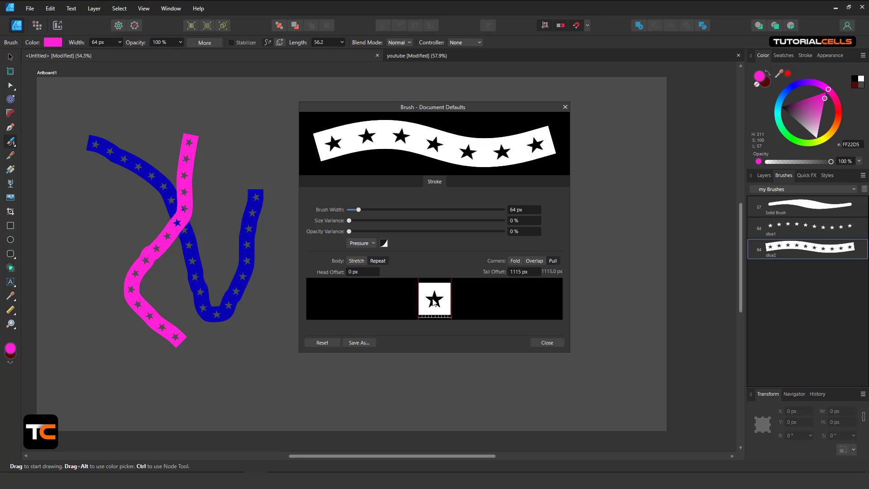
scroll(183, 224, up, 10)
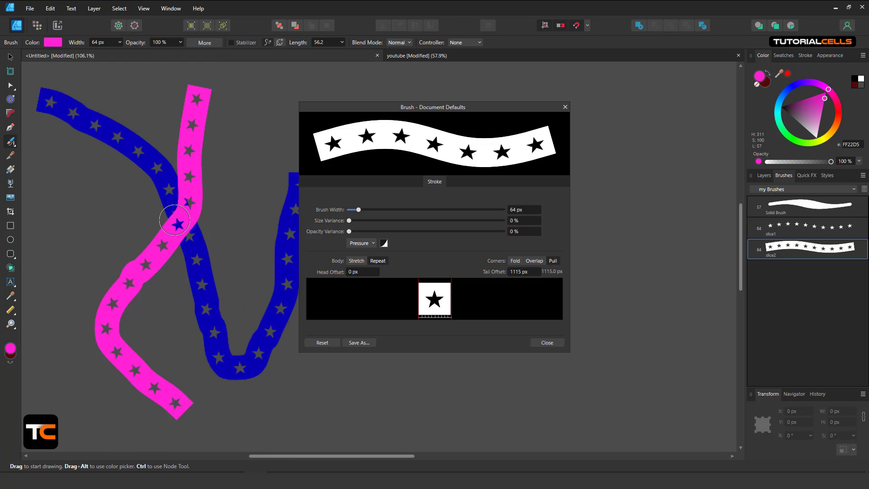
scroll(183, 228, down, 5)
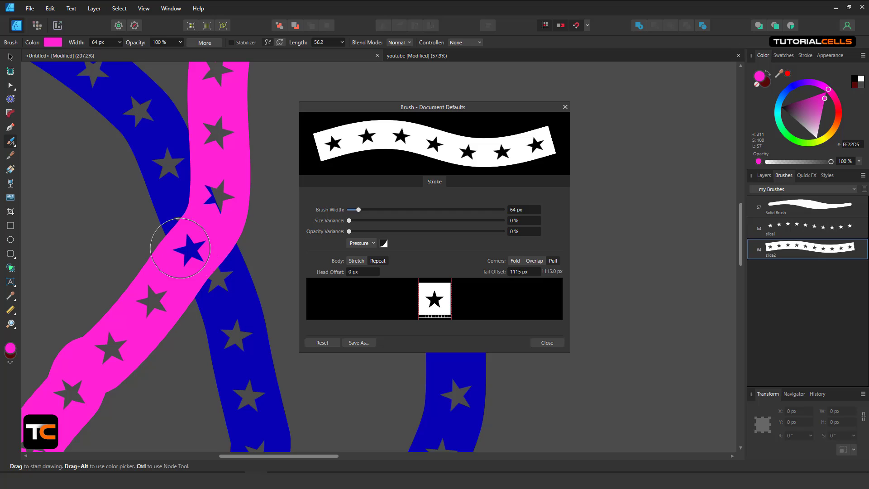
scroll(183, 247, down, 1)
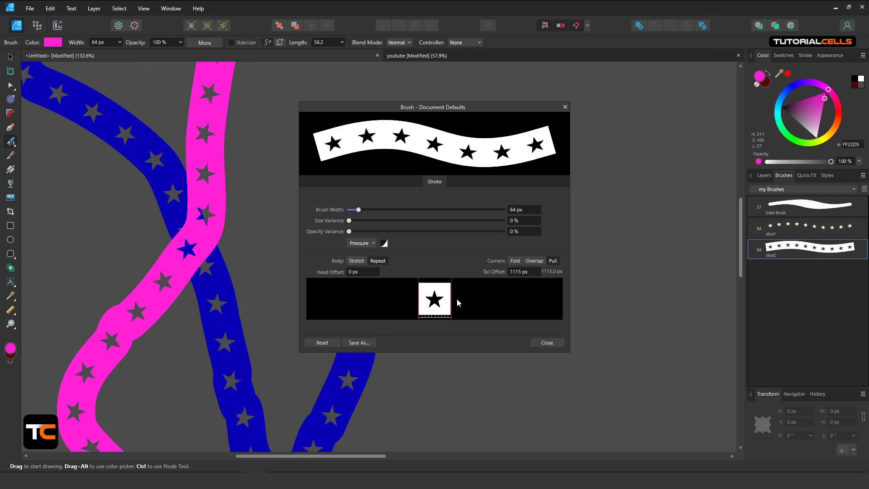
click(546, 343)
scroll(500, 310, down, 3)
drag(462, 271, 297, 221)
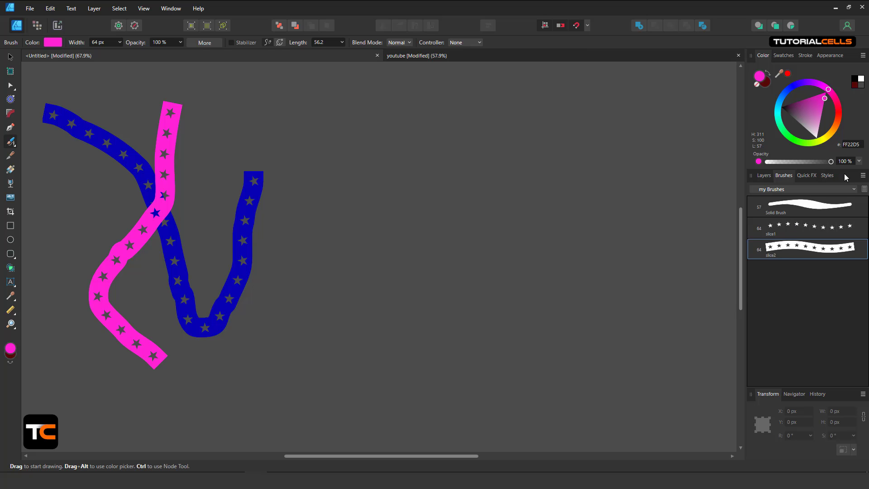
Create a textured image brush in my Brushes from the k PNG in the projects files folder.
click(863, 175)
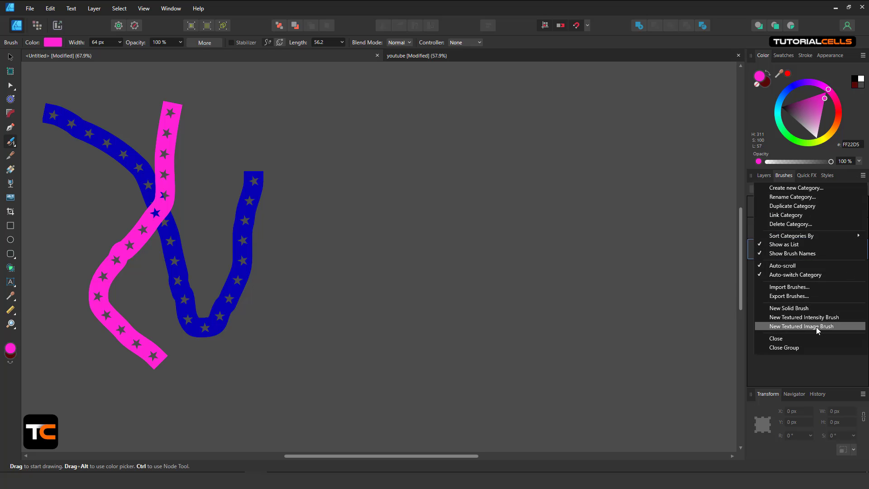
click(815, 326)
scroll(452, 267, down, 5)
scroll(423, 267, up, 2)
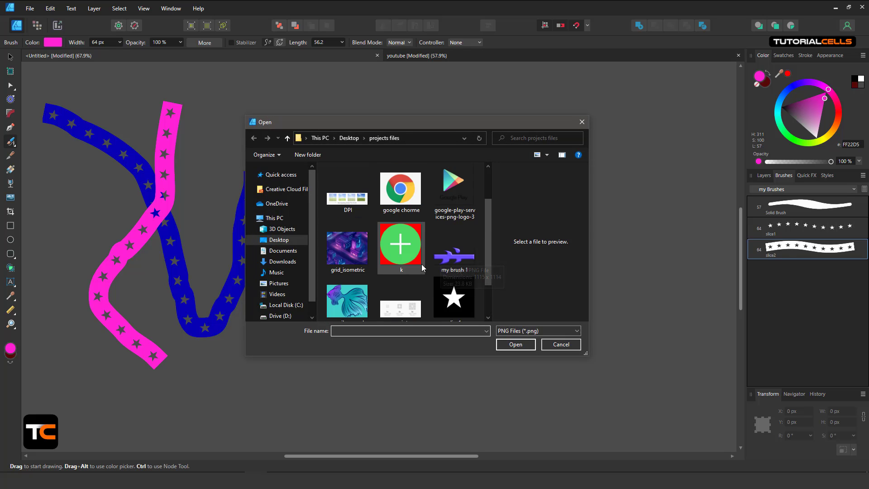
scroll(403, 250, up, 1)
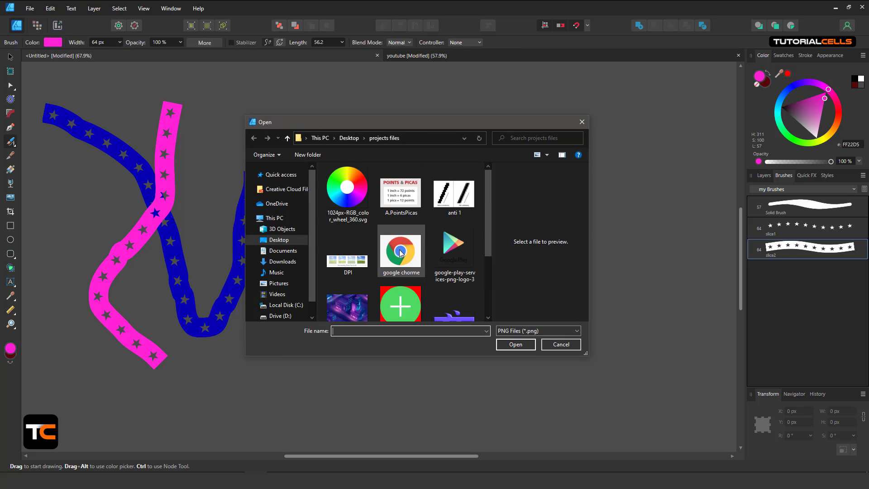
scroll(400, 252, down, 1)
click(406, 284)
double_click(405, 285)
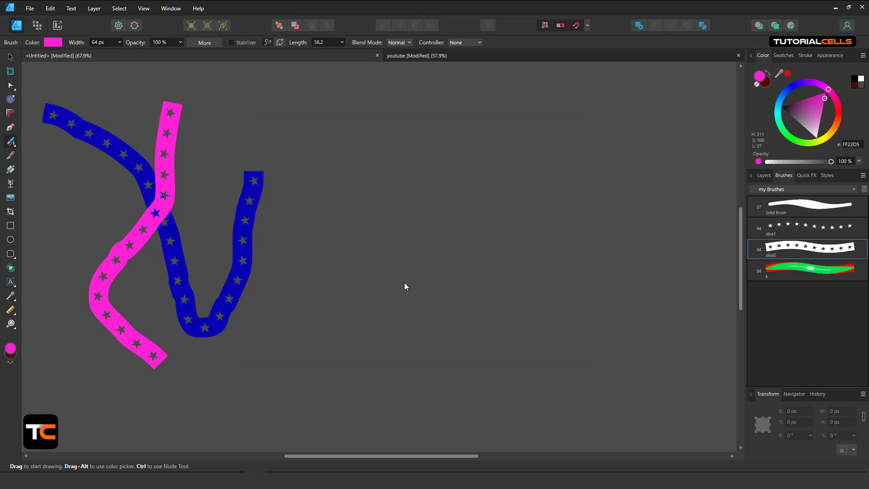
Set the k brush's body to Repeat and paint a long curving pink stroke with it beside the star strokes.
double_click(819, 273)
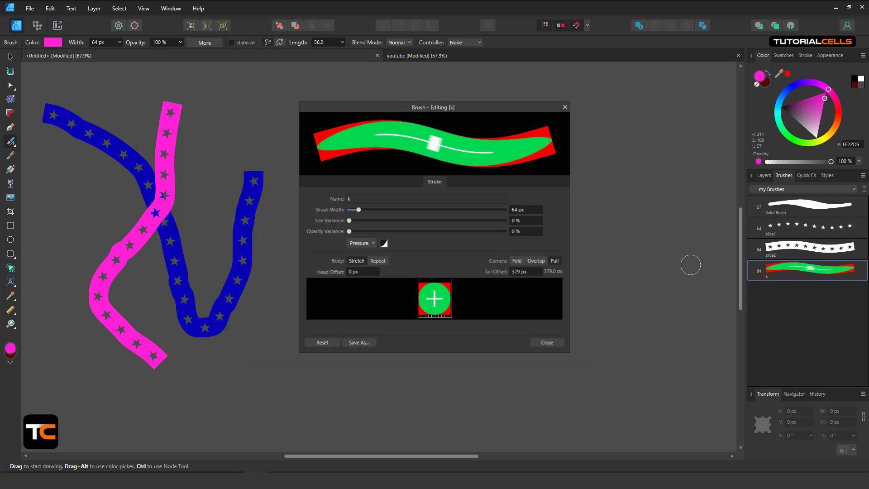
click(378, 261)
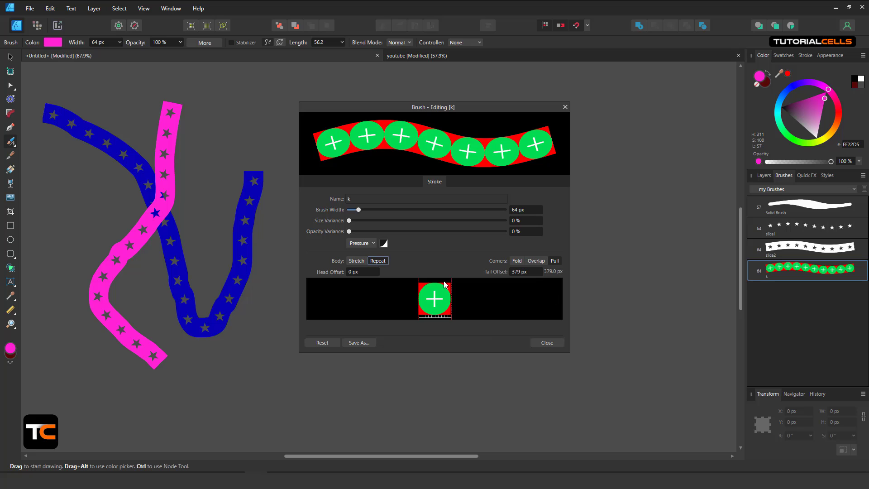
click(537, 341)
mouse_move(399, 139)
mouse_down()
mouse_move(461, 178)
mouse_move(477, 215)
mouse_move(440, 252)
mouse_move(365, 248)
mouse_move(310, 294)
mouse_move(419, 350)
mouse_move(536, 308)
mouse_move(568, 233)
mouse_move(559, 191)
mouse_up()
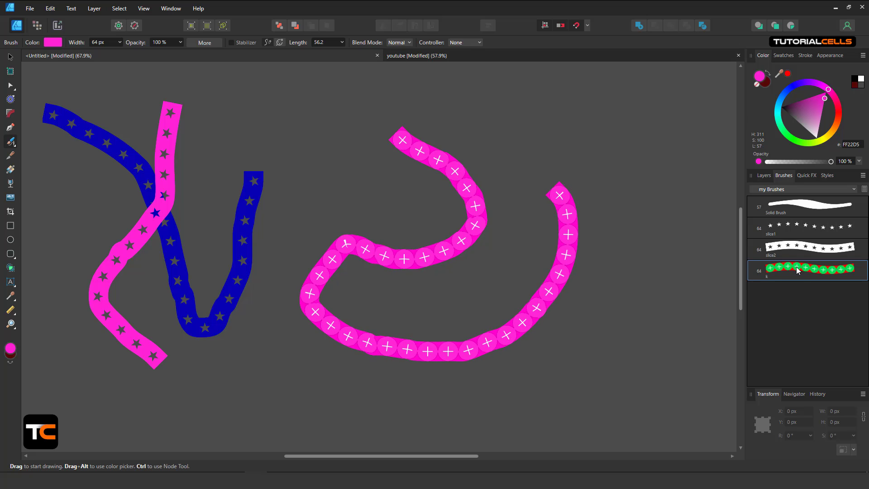
Set the brush color to none and paint a looping stroke in the k image's own colors beside the pink curve.
click(756, 84)
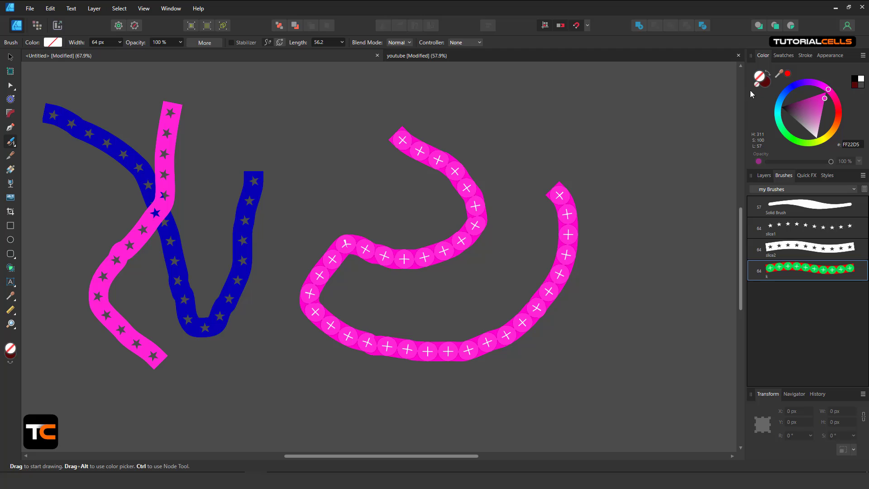
scroll(649, 139, right, 5)
scroll(588, 117, down, 2)
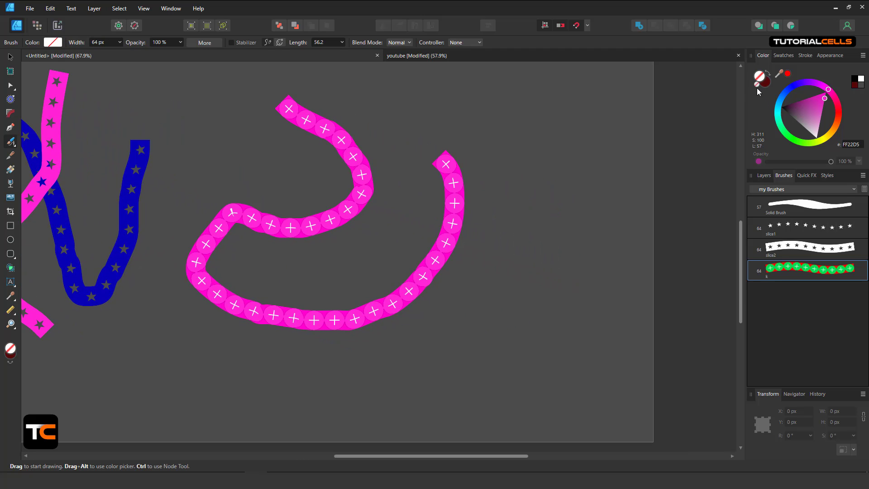
mouse_move(538, 90)
mouse_down()
mouse_move(572, 132)
mouse_move(530, 223)
mouse_move(525, 294)
mouse_move(607, 258)
mouse_move(390, 357)
mouse_up()
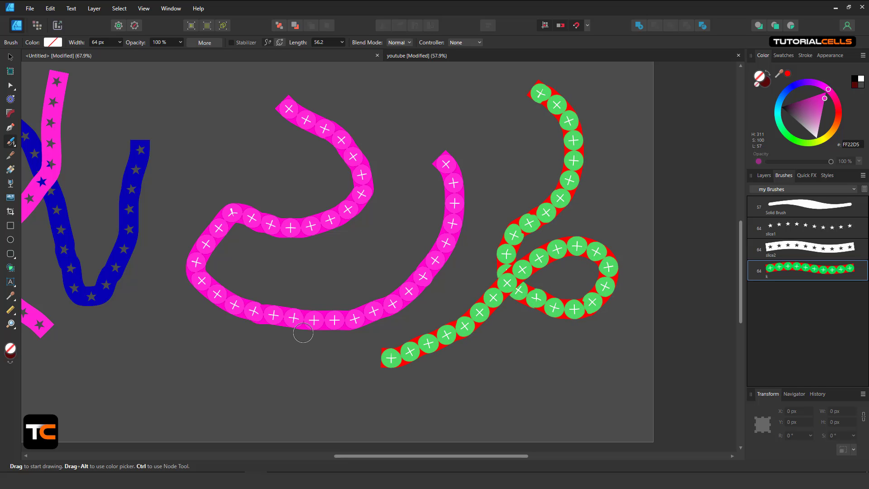
Change the brush color to magenta-red F10084 and paint a short curved stroke with the k brush between the existing strokes.
scroll(332, 319, left, 1)
scroll(332, 319, left, 3)
scroll(370, 292, down, 2)
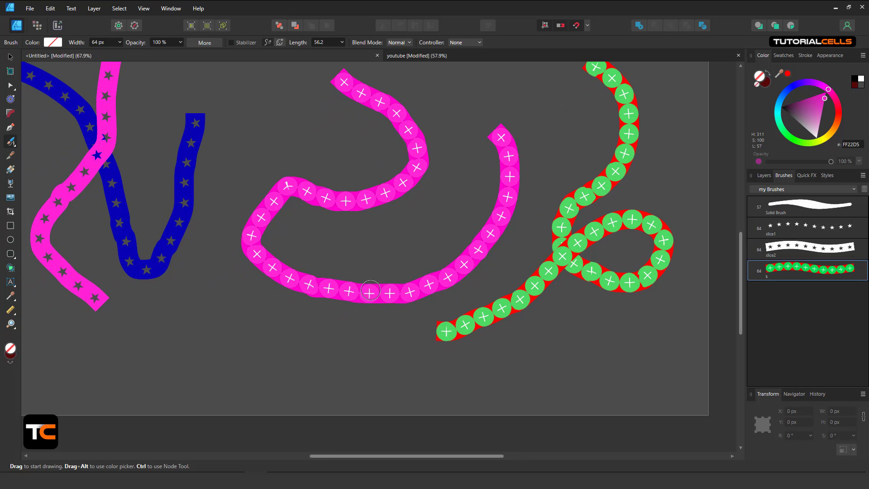
click(53, 43)
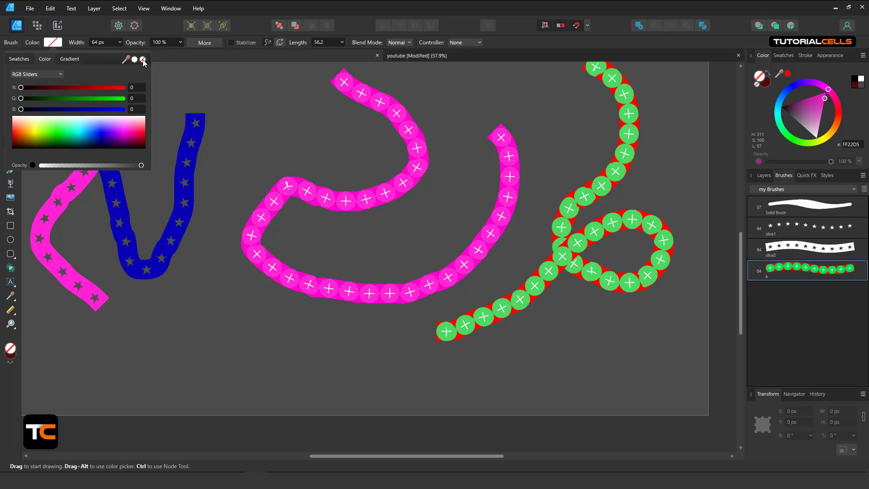
mouse_move(118, 136)
mouse_down()
mouse_move(128, 128)
mouse_move(133, 136)
mouse_up()
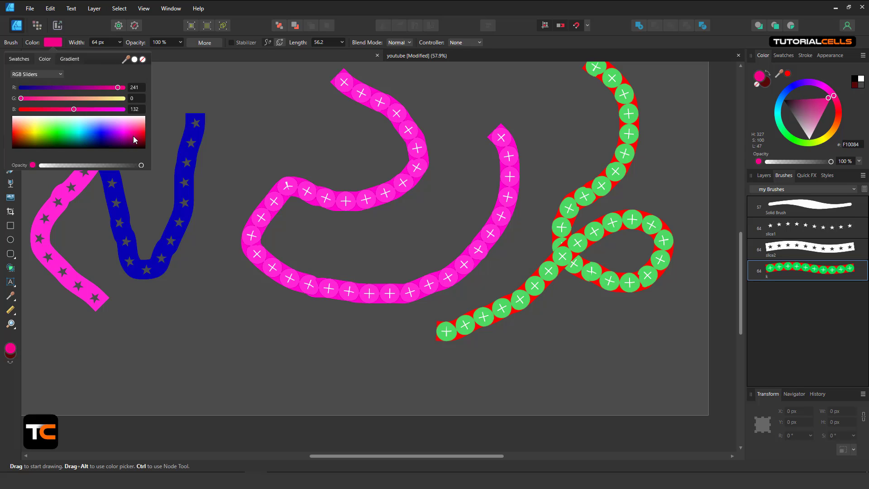
mouse_move(329, 134)
mouse_down()
mouse_move(271, 152)
mouse_move(241, 200)
mouse_move(220, 259)
mouse_move(214, 308)
mouse_up()
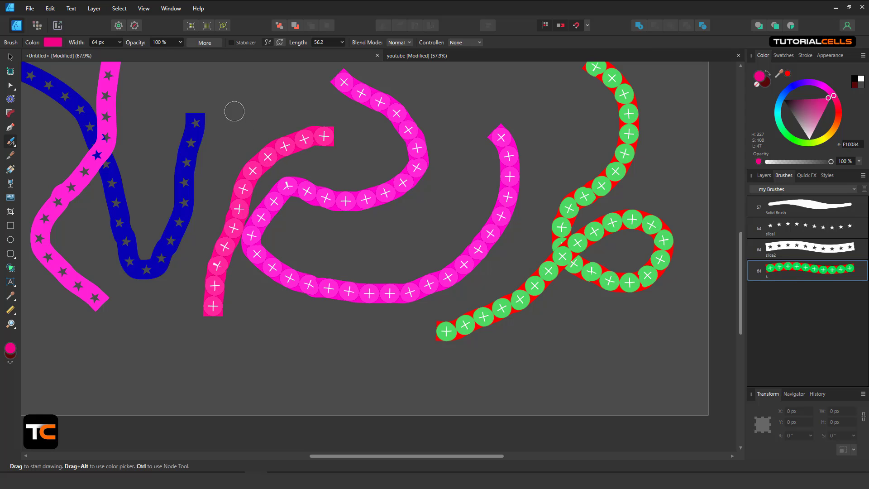
Reset the brush color to none and paint two crossing strokes over the pink ones in the k image's own colors.
click(52, 43)
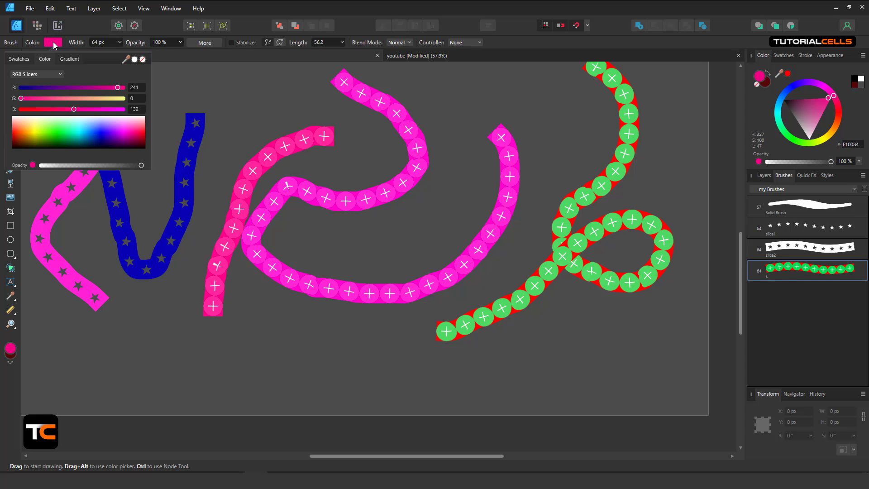
click(143, 61)
mouse_move(229, 97)
mouse_down()
mouse_move(360, 325)
mouse_move(284, 369)
mouse_up()
mouse_move(218, 331)
mouse_down()
mouse_move(384, 287)
mouse_move(481, 156)
mouse_up()
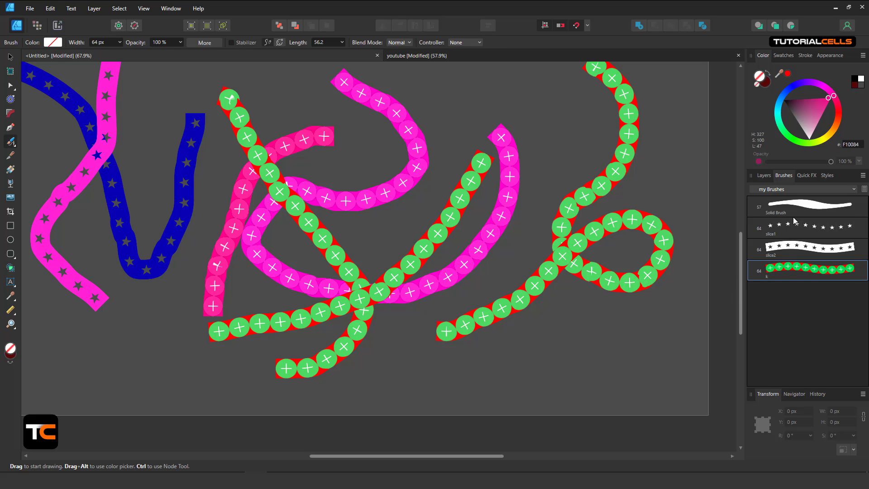
Start exporting the my Brushes category as an Affinity brush file.
click(863, 176)
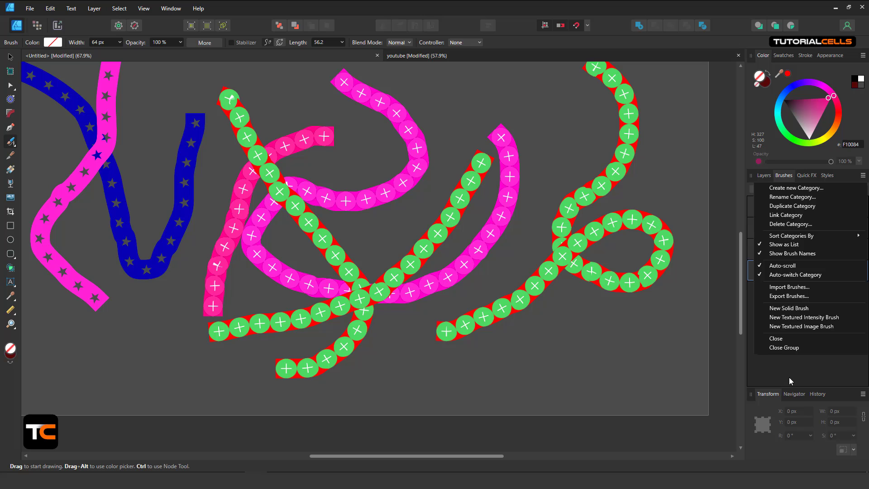
click(792, 295)
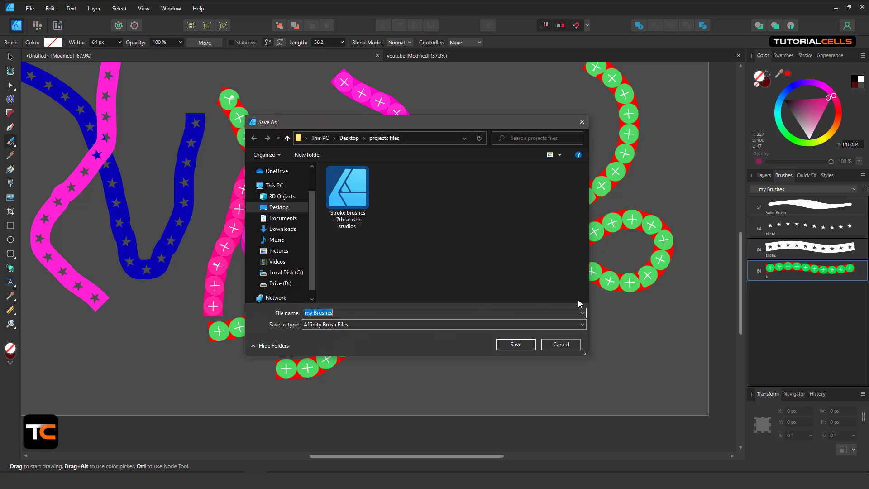